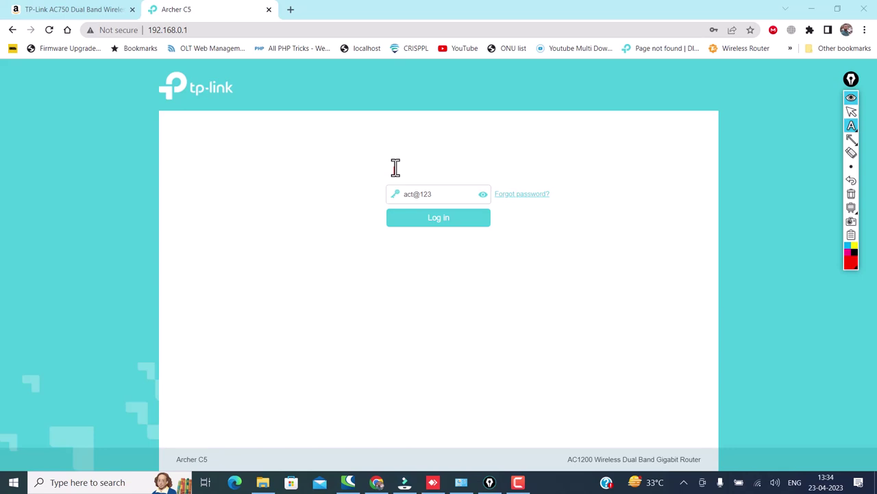
Step: Annotate the login page with a text note and a red arrow at Log in, then clear them
{"action": "left_click", "coordinate": [395, 167]}
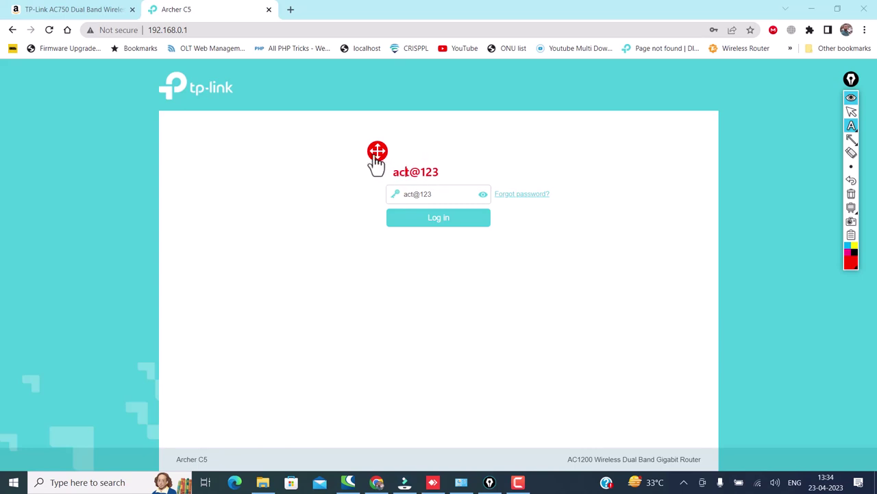
{"action": "mouse_move", "coordinate": [377, 151]}
{"action": "left_mouse_down"}
{"action": "mouse_move", "coordinate": [425, 171]}
{"action": "mouse_move", "coordinate": [376, 154]}
{"action": "left_mouse_up"}
{"action": "left_click", "coordinate": [792, 146]}
{"action": "left_click", "coordinate": [851, 112]}
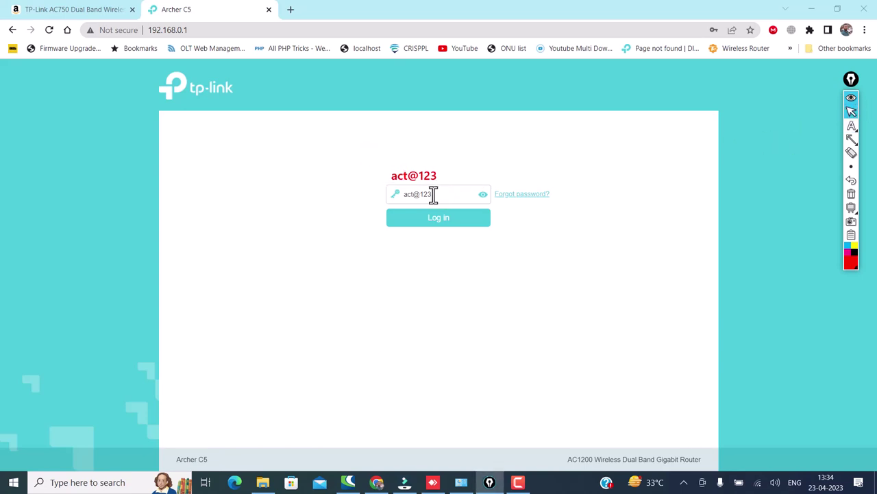
{"action": "left_click", "coordinate": [435, 219]}
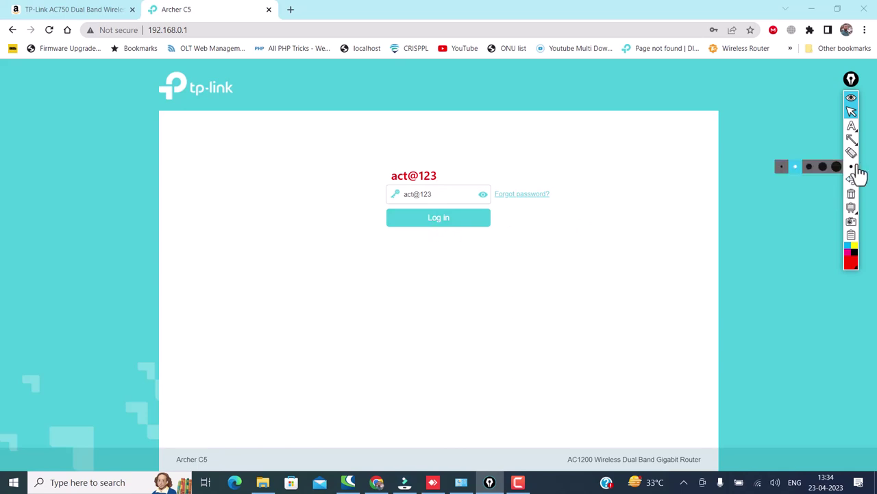
{"action": "mouse_move", "coordinate": [853, 136]}
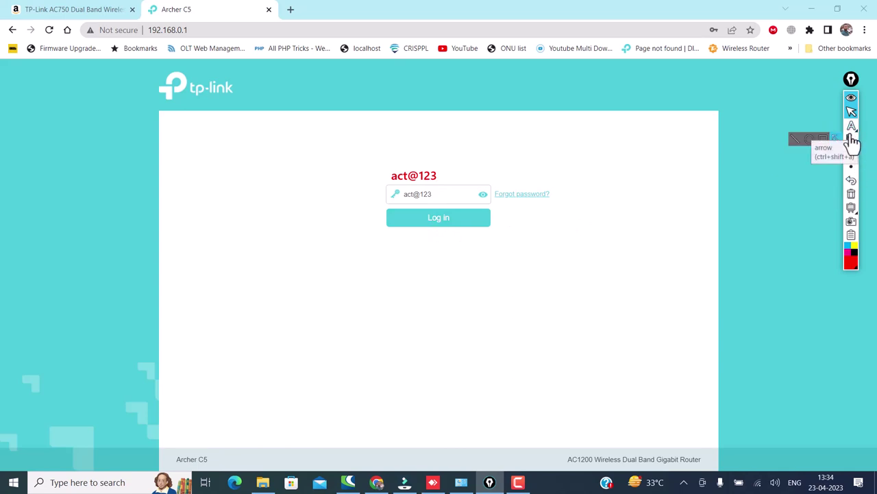
{"action": "left_click", "coordinate": [835, 141]}
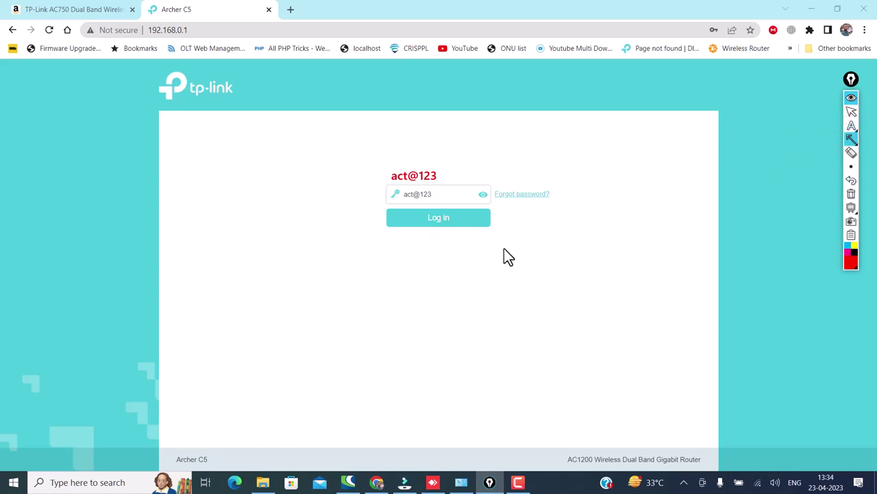
{"action": "left_click_drag", "start_coordinate": [488, 268], "coordinate": [453, 221]}
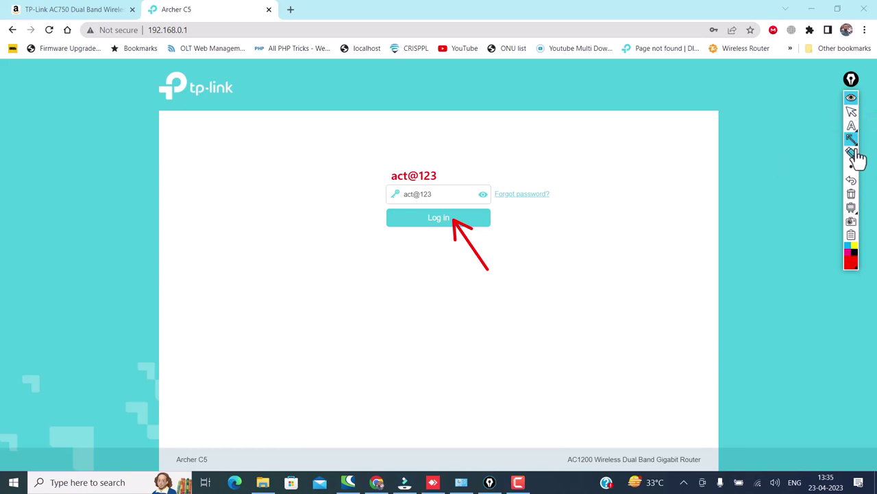
{"action": "left_click", "coordinate": [851, 195]}
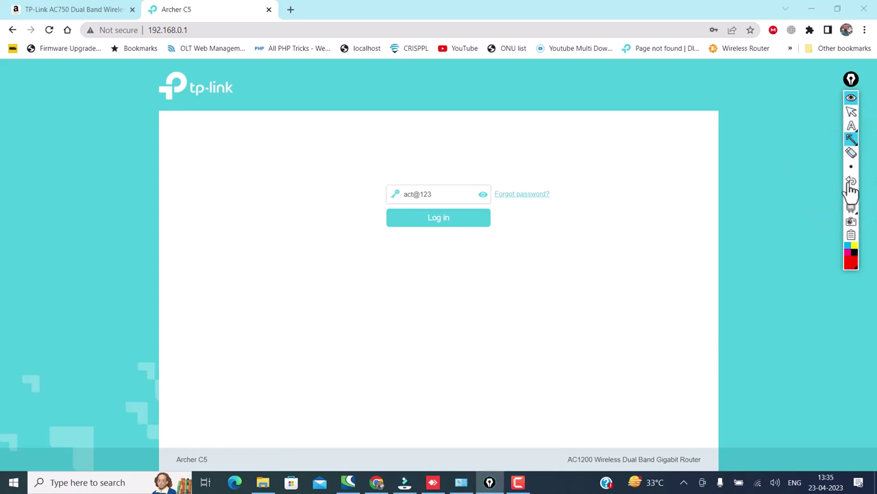
{"action": "left_click", "coordinate": [851, 113]}
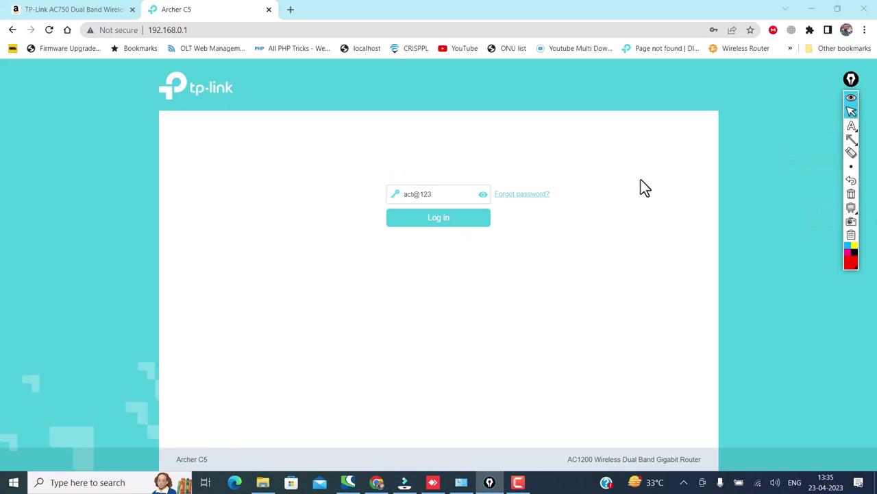
Step: Log in, expand the Wireless menu, and mark Wireless Settings with an arrow
{"action": "left_click", "coordinate": [453, 223]}
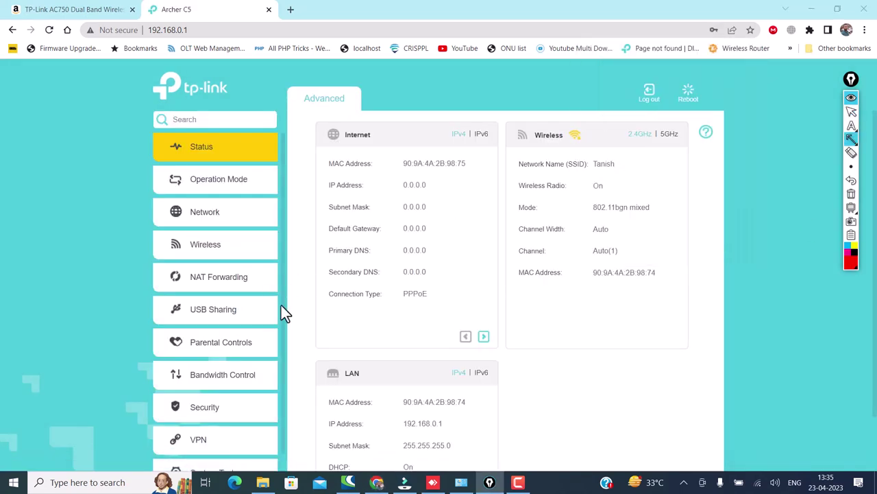
{"action": "left_click_drag", "start_coordinate": [327, 326], "coordinate": [227, 251]}
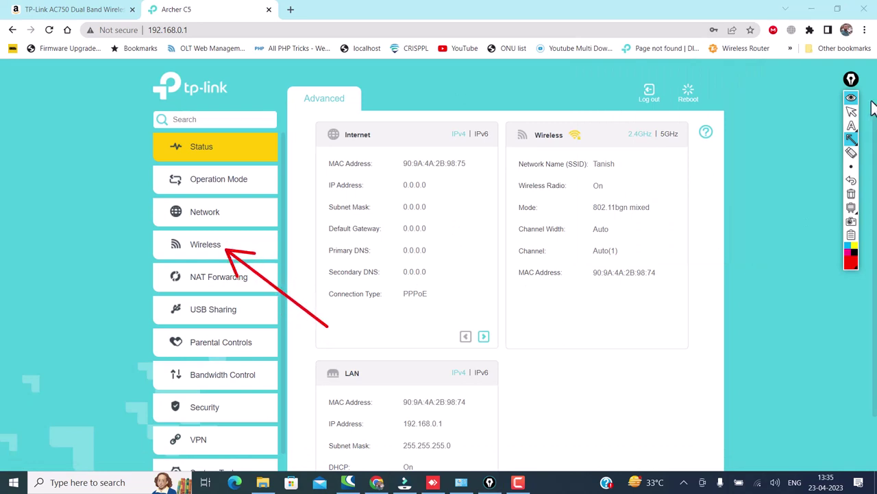
{"action": "left_click", "coordinate": [851, 111]}
{"action": "left_click", "coordinate": [203, 247]}
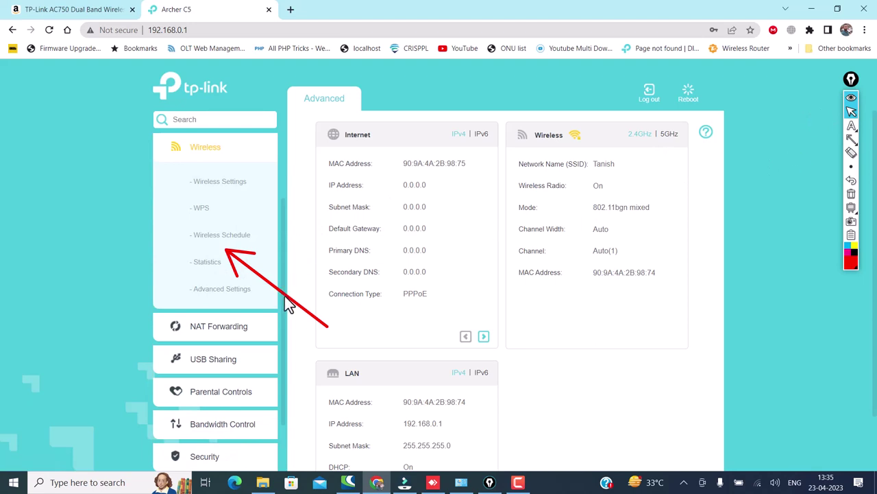
{"action": "left_click_drag", "start_coordinate": [285, 296], "coordinate": [284, 317]}
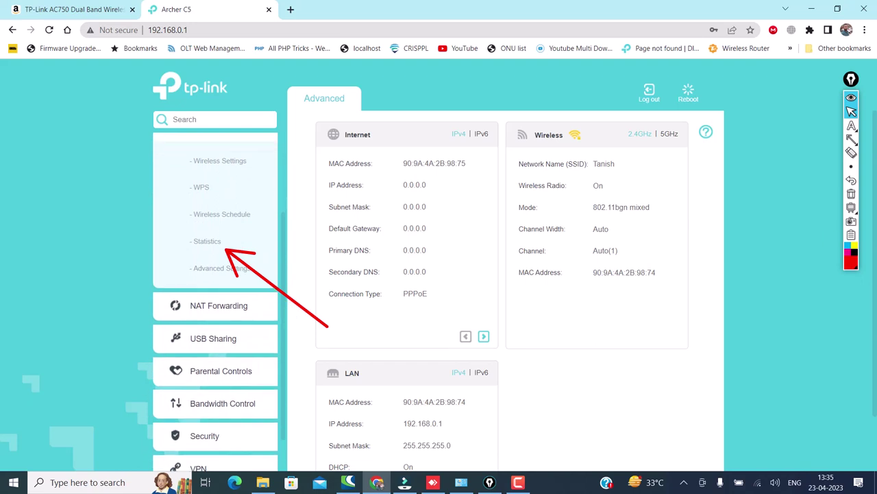
{"action": "left_click", "coordinate": [851, 194]}
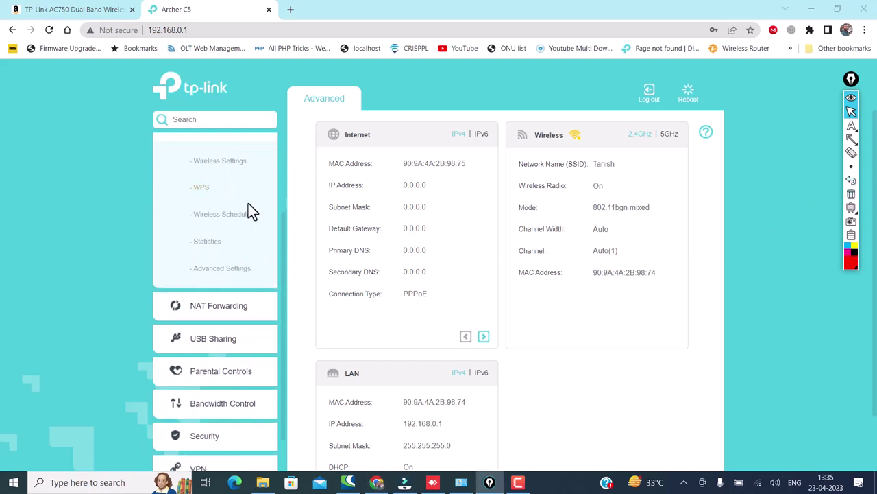
{"action": "left_click_drag", "start_coordinate": [283, 225], "coordinate": [278, 182]}
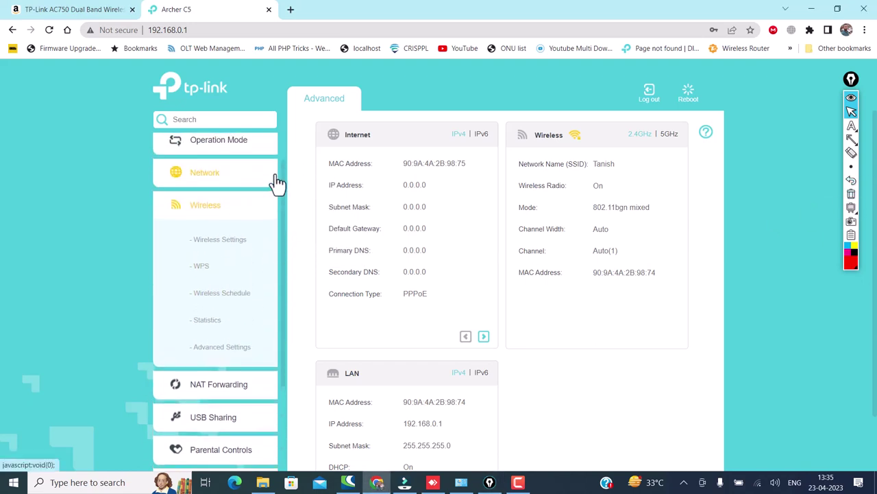
{"action": "scroll", "coordinate": [284, 191], "scroll_direction": "up", "scroll_amount": 1}
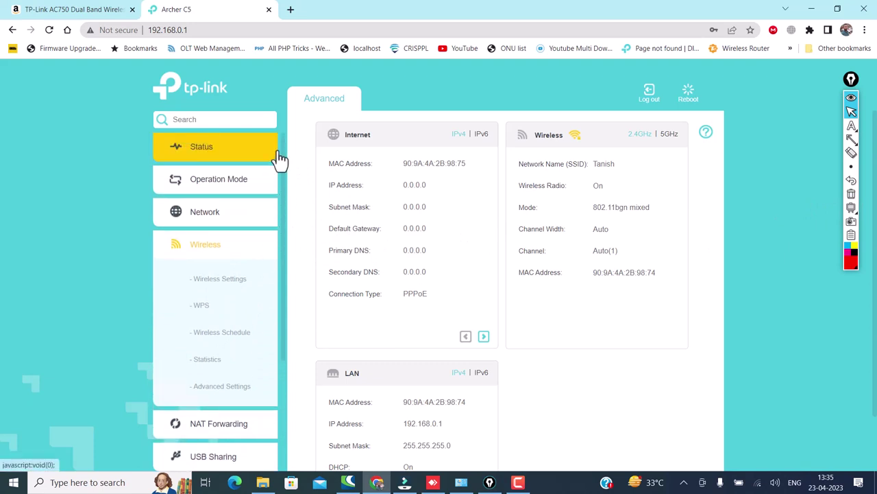
{"action": "left_click", "coordinate": [851, 140]}
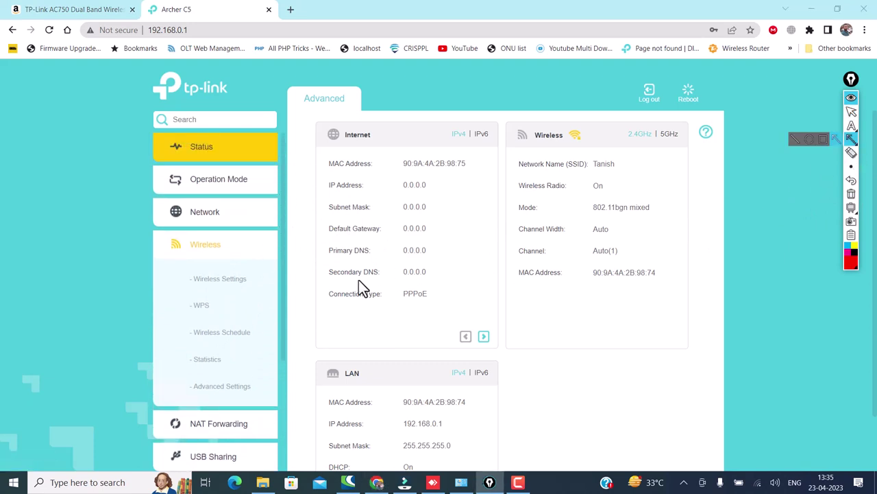
{"action": "left_click_drag", "start_coordinate": [309, 278], "coordinate": [261, 279]}
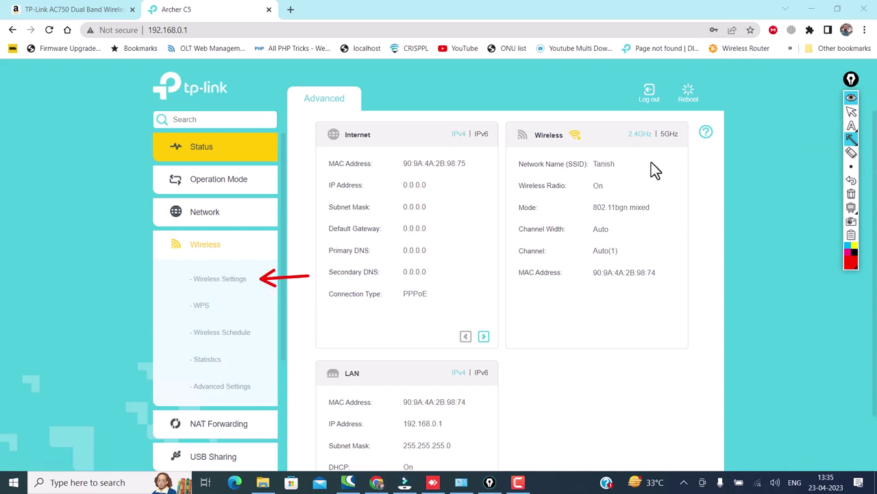
{"action": "left_click", "coordinate": [851, 112]}
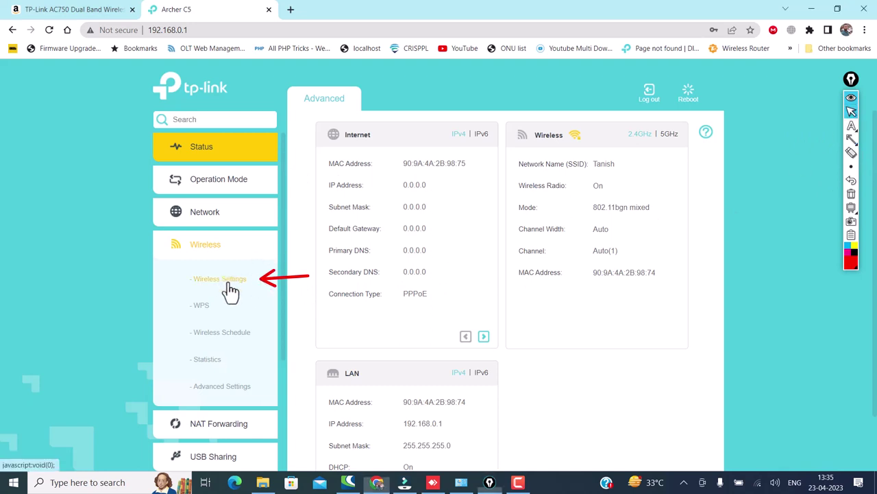
Step: On the 2.4GHz Wireless Settings form, change the network name to 'my wifi 2.4G'
{"action": "left_click", "coordinate": [228, 284]}
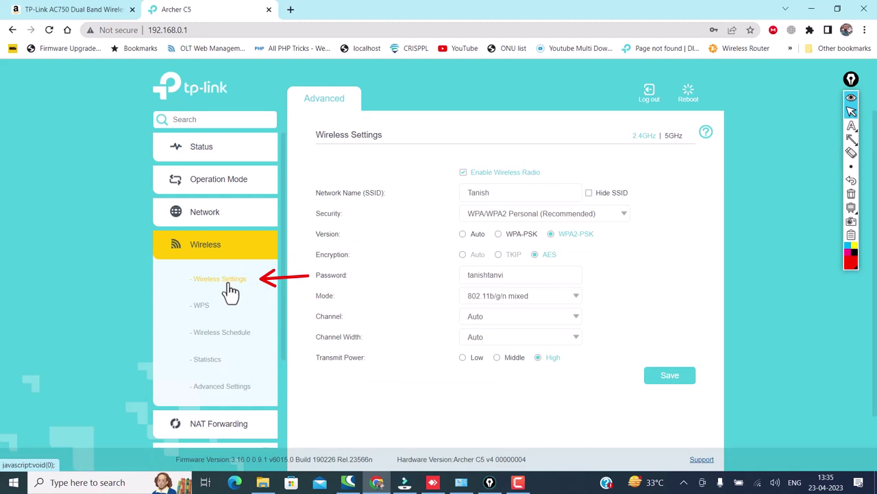
{"action": "mouse_move", "coordinate": [862, 130]}
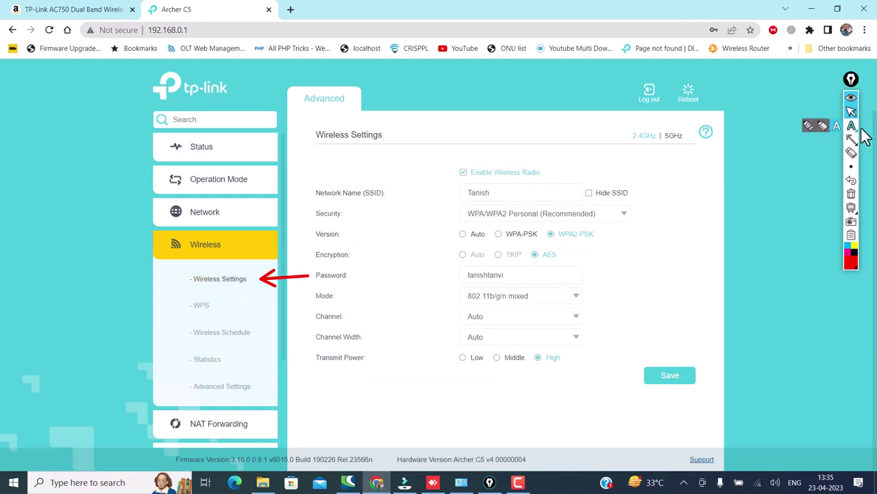
{"action": "mouse_move", "coordinate": [855, 145]}
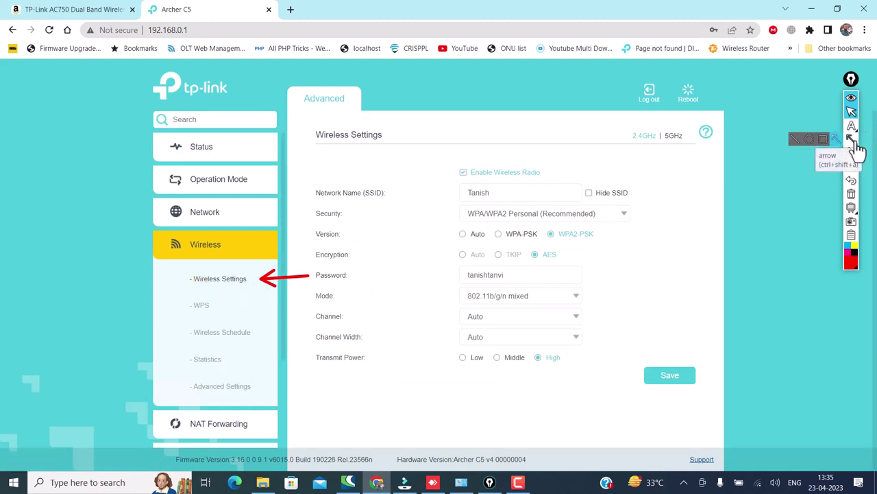
{"action": "left_click", "coordinate": [853, 141]}
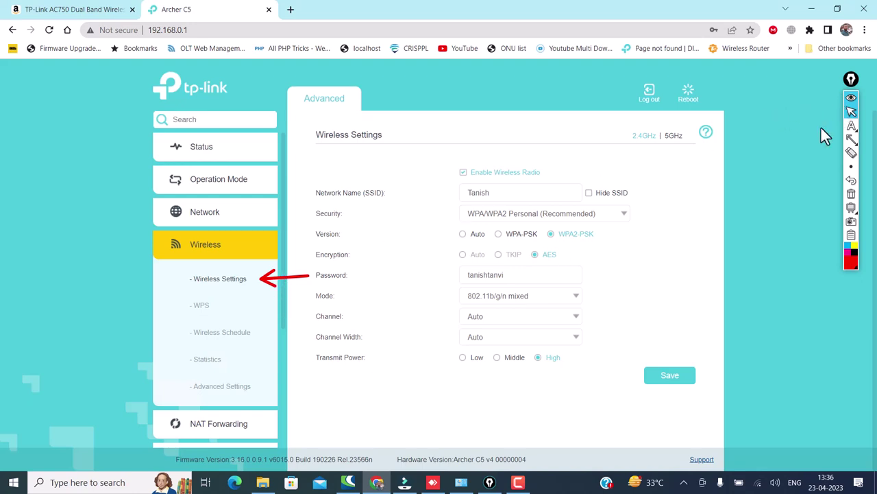
{"action": "left_click_drag", "start_coordinate": [514, 196], "coordinate": [418, 190]}
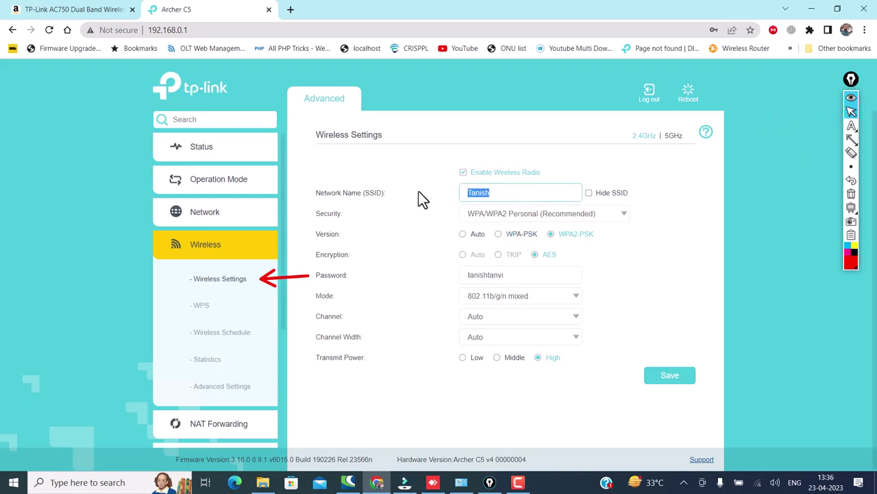
{"action": "type", "text": "my wifi 2 "}
{"action": "type", "text": "4G"}
{"action": "triple_click", "coordinate": [490, 192]}
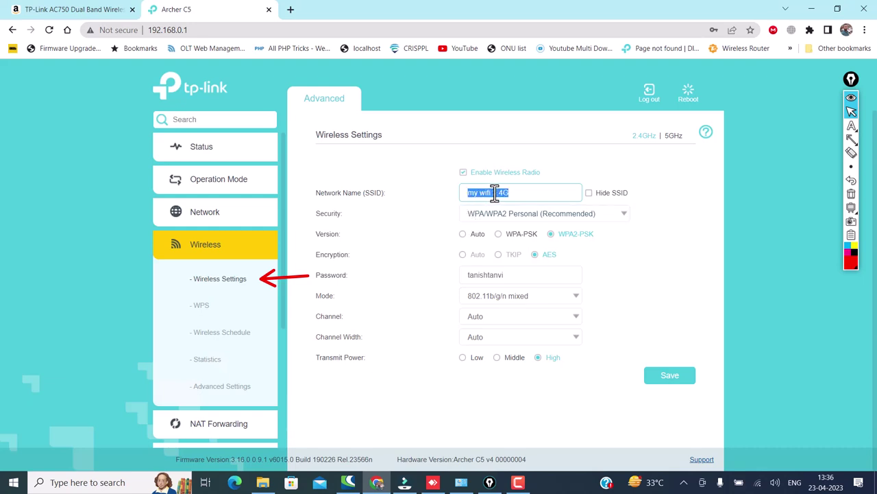
Step: Replace the 2.4GHz Wi-Fi password with a new one and save
{"action": "triple_click", "coordinate": [510, 275]}
{"action": "type", "text": "Pas"}
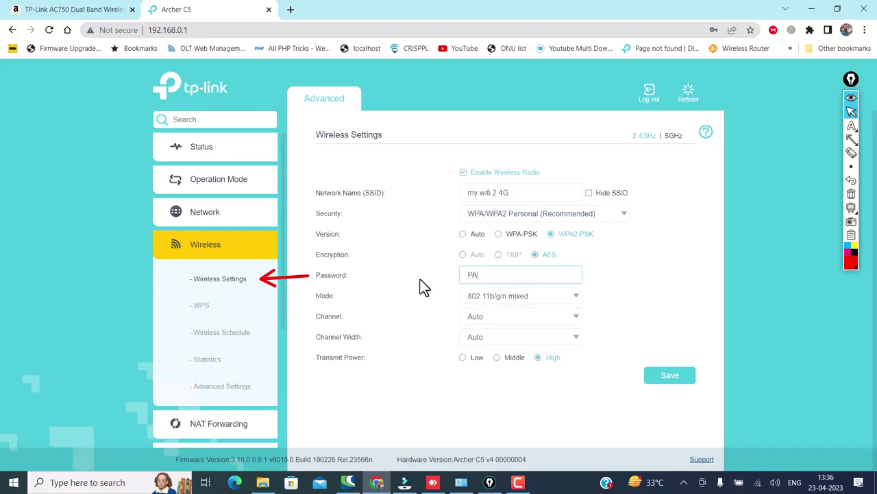
{"action": "key", "text": "BackSpace"}
{"action": "key", "text": "BackSpace"}
{"action": "key", "text": "BackSpace"}
{"action": "left_click", "coordinate": [674, 380]}
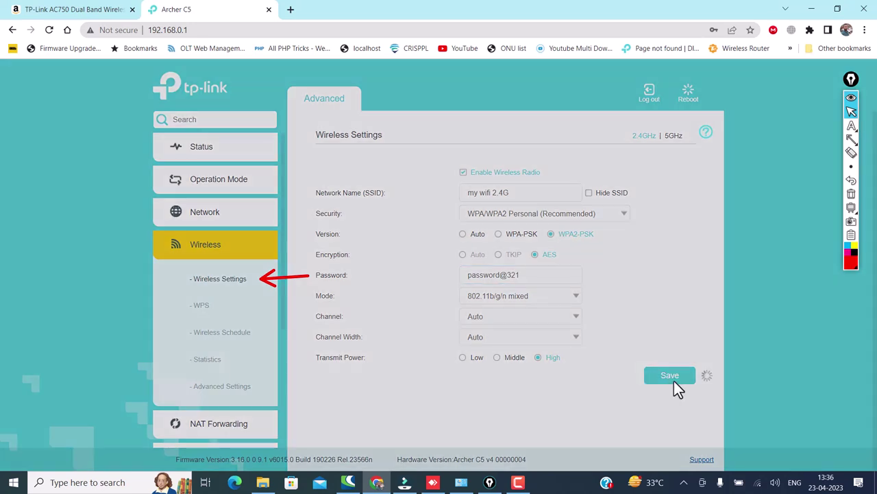
Step: Highlight the saved network name, the password field and the Save button with annotations
{"action": "left_click", "coordinate": [852, 139]}
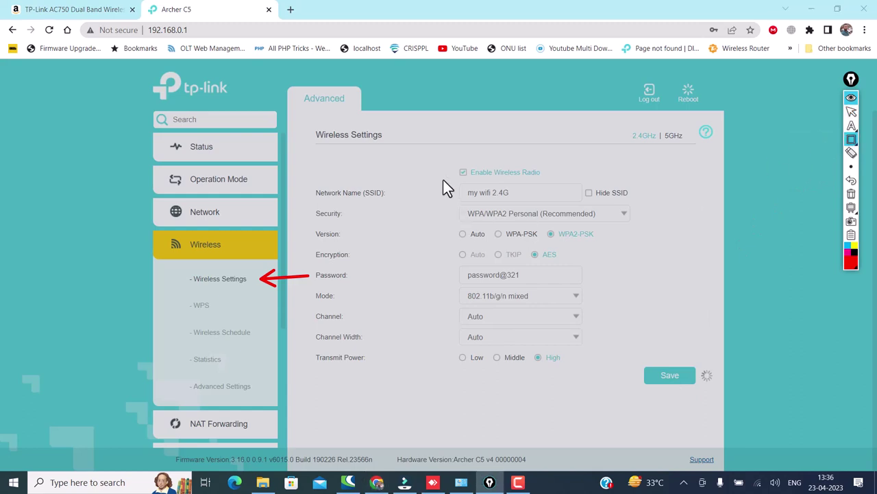
{"action": "mouse_move", "coordinate": [443, 179]}
{"action": "left_mouse_down"}
{"action": "mouse_move", "coordinate": [504, 207]}
{"action": "mouse_move", "coordinate": [586, 204]}
{"action": "left_mouse_up"}
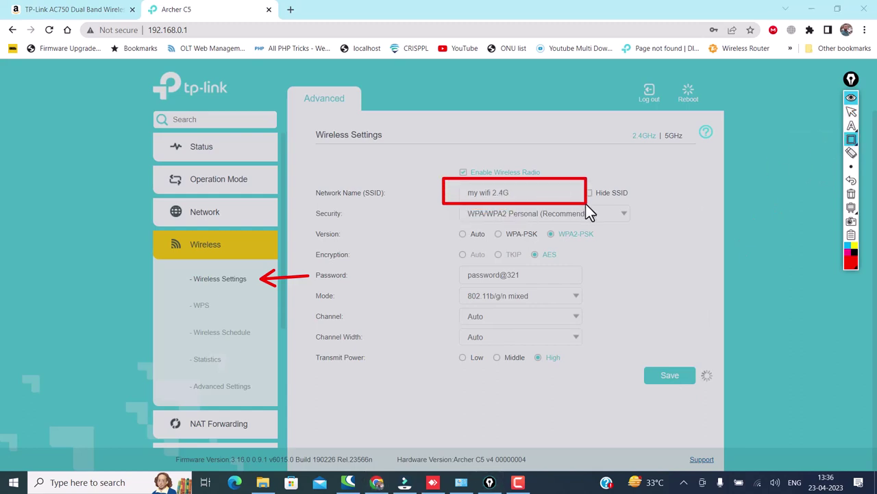
{"action": "left_click_drag", "start_coordinate": [440, 265], "coordinate": [593, 286]}
{"action": "left_click_drag", "start_coordinate": [688, 288], "coordinate": [679, 362]}
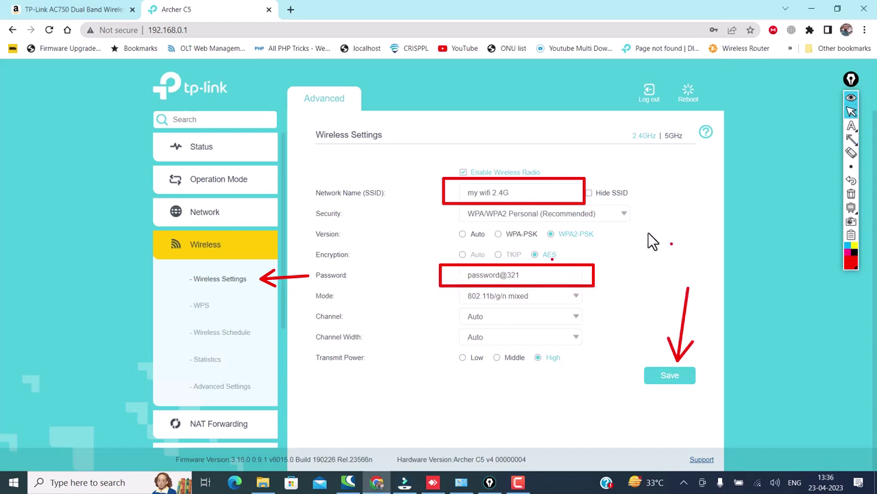
Step: On the 5GHz settings, rename ACTFIBERNET_5G to 'my wifi 5g', set a new password, and save
{"action": "left_click", "coordinate": [675, 137]}
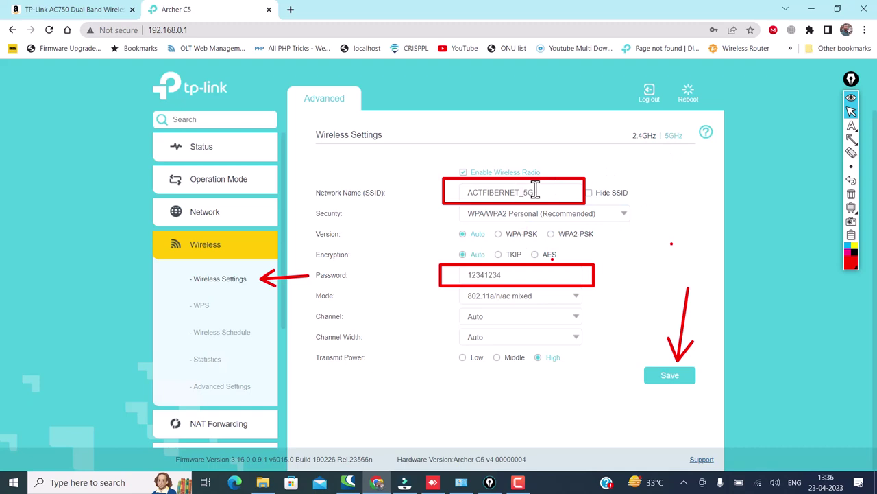
{"action": "left_click_drag", "start_coordinate": [535, 191], "coordinate": [450, 210]}
{"action": "type", "text": "my wif"}
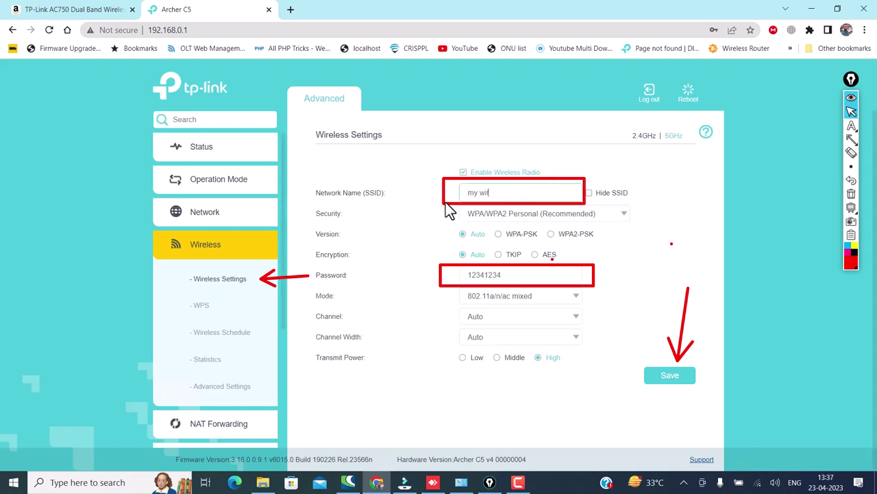
{"action": "type", "text": "i 5g"}
{"action": "left_click_drag", "start_coordinate": [511, 271], "coordinate": [427, 272]}
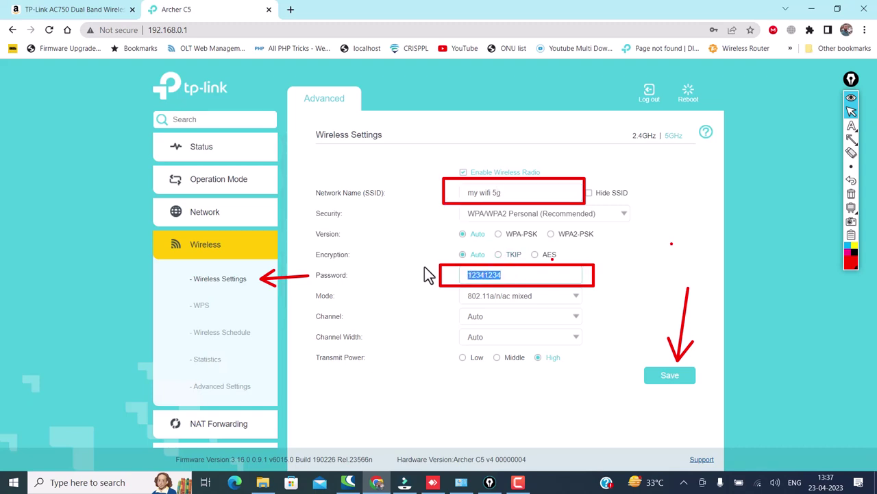
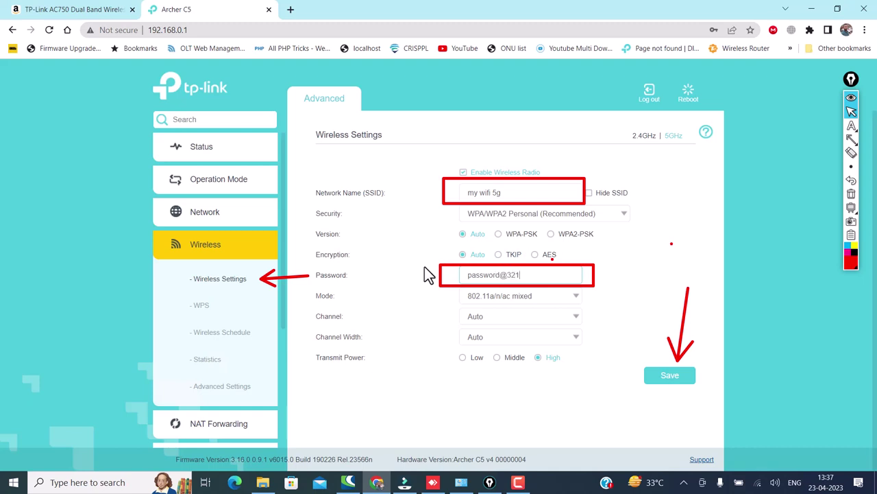
{"action": "left_click", "coordinate": [671, 382]}
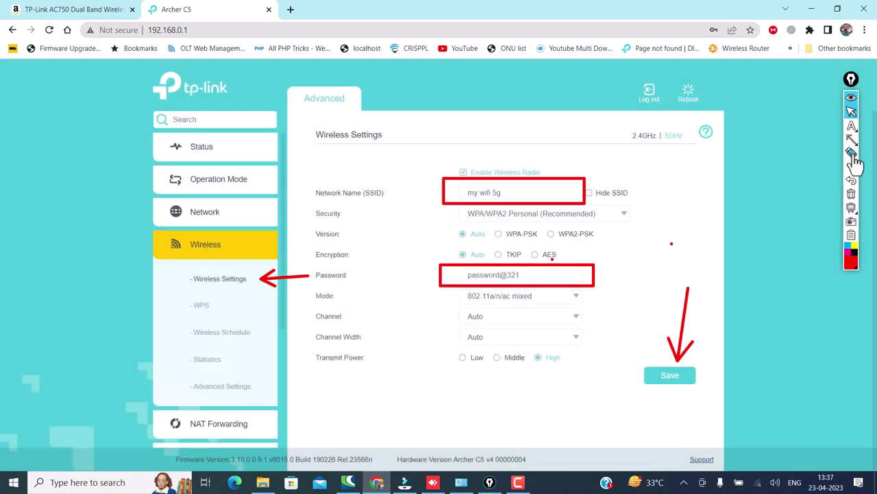
{"action": "left_click", "coordinate": [852, 194]}
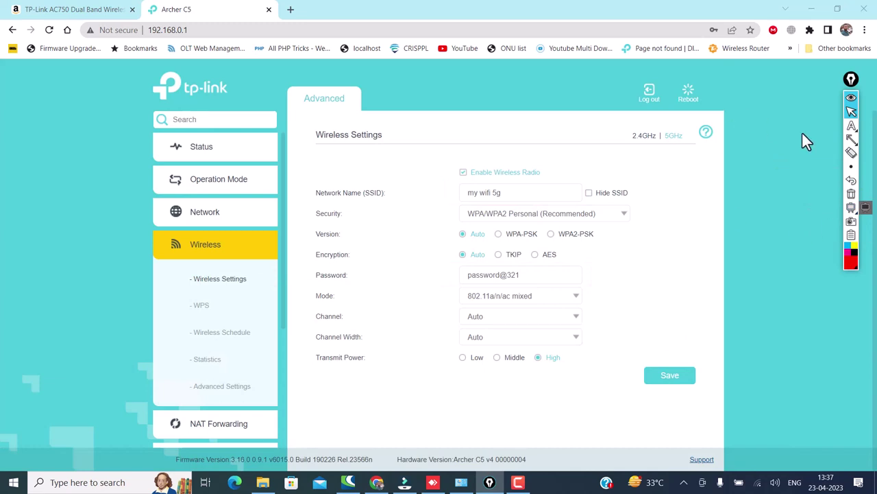
{"action": "left_click", "coordinate": [852, 139]}
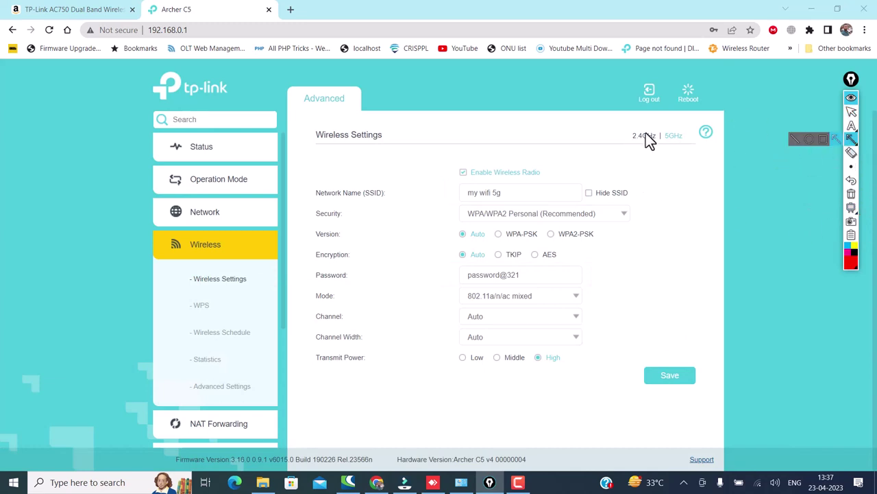
{"action": "left_click", "coordinate": [852, 111]}
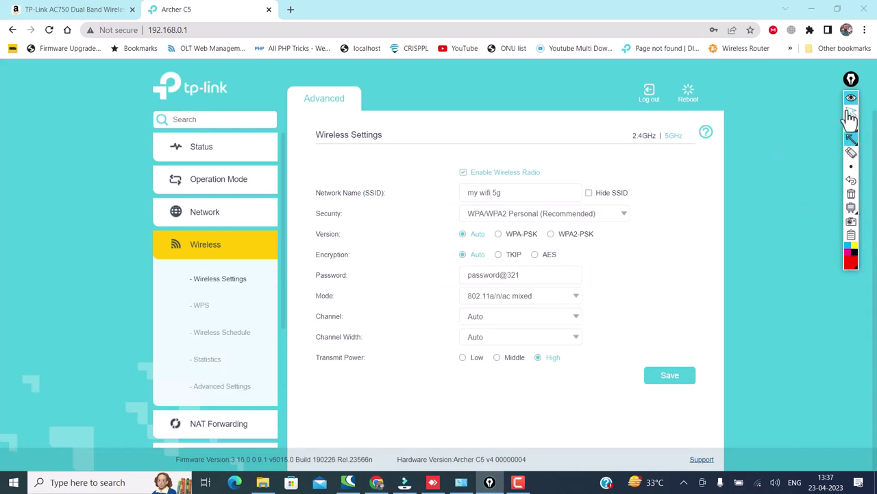
{"action": "left_click", "coordinate": [646, 139]}
{"action": "left_click", "coordinate": [851, 125]}
{"action": "left_click", "coordinate": [817, 135]}
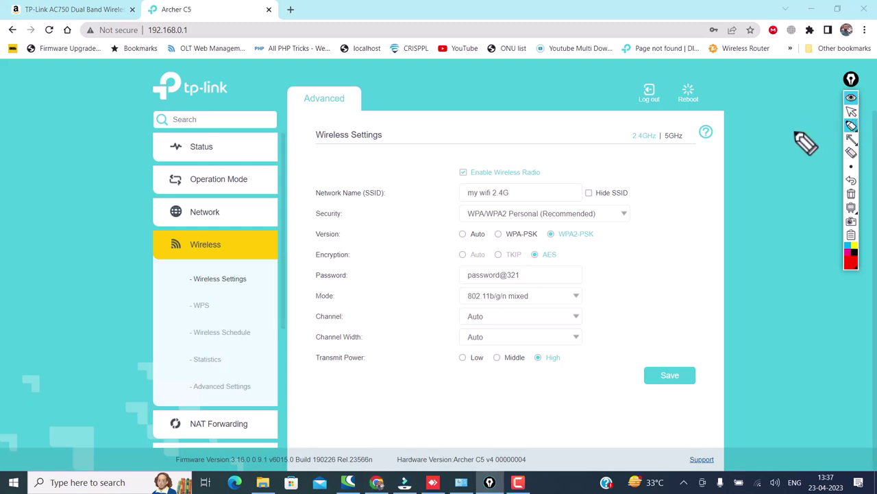
{"action": "mouse_move", "coordinate": [521, 190]}
{"action": "left_mouse_down"}
{"action": "mouse_move", "coordinate": [516, 196]}
{"action": "mouse_move", "coordinate": [547, 178]}
{"action": "left_mouse_up"}
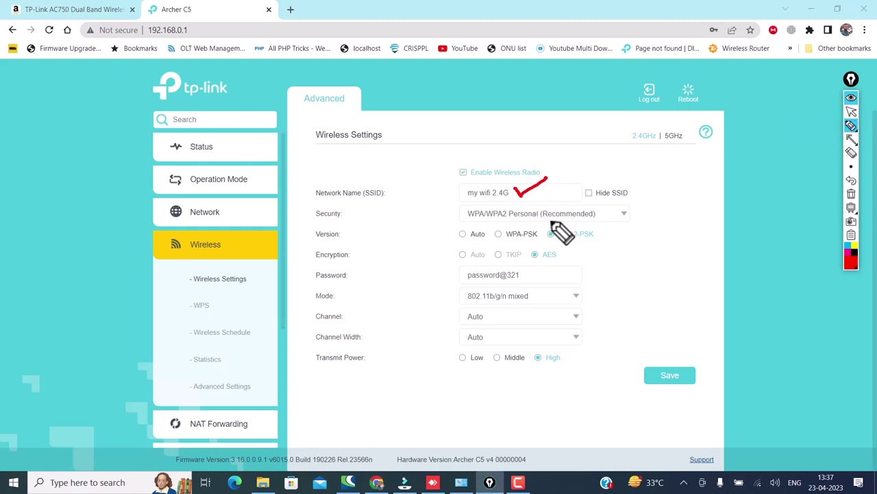
{"action": "left_click_drag", "start_coordinate": [527, 278], "coordinate": [571, 275]}
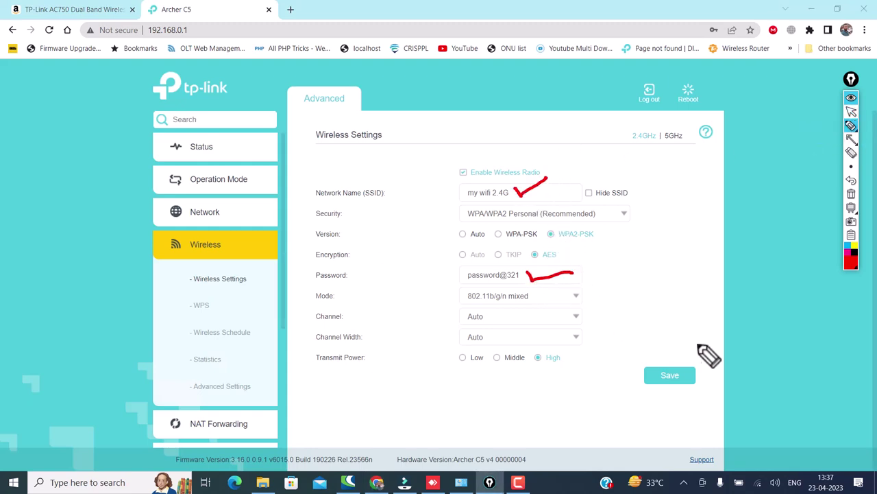
{"action": "left_click", "coordinate": [852, 194]}
{"action": "left_click", "coordinate": [851, 111]}
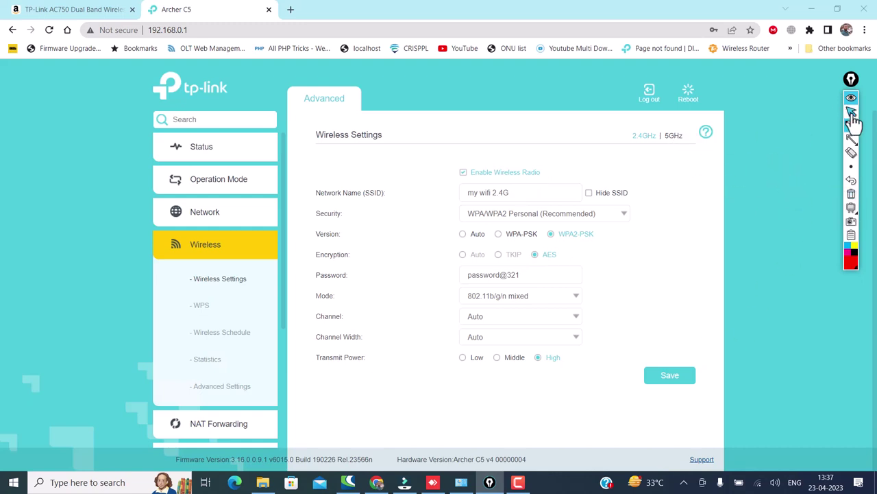
{"action": "left_click", "coordinate": [674, 136]}
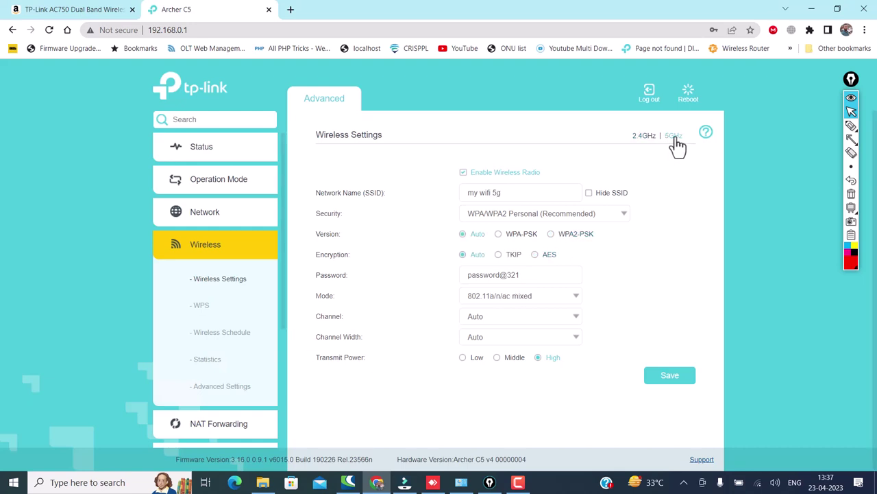
{"action": "left_click", "coordinate": [851, 125]}
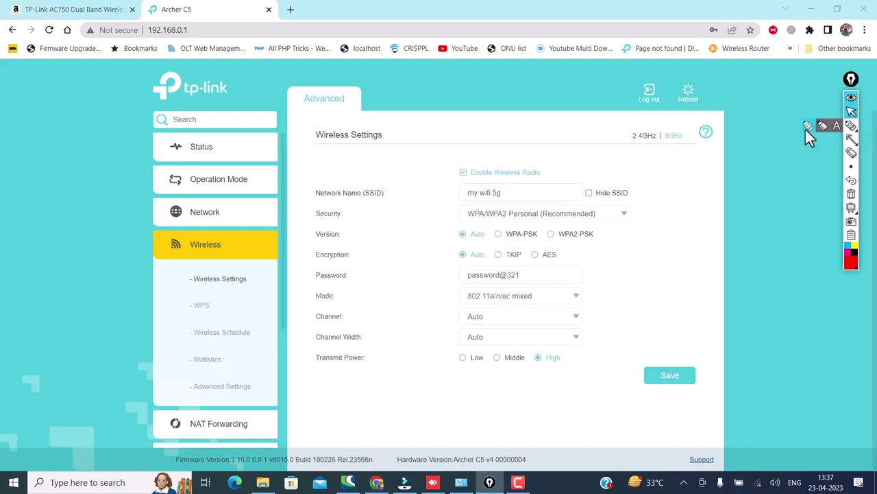
{"action": "mouse_move", "coordinate": [516, 195]}
{"action": "left_mouse_down"}
{"action": "mouse_move", "coordinate": [521, 203]}
{"action": "mouse_move", "coordinate": [551, 187]}
{"action": "left_mouse_up"}
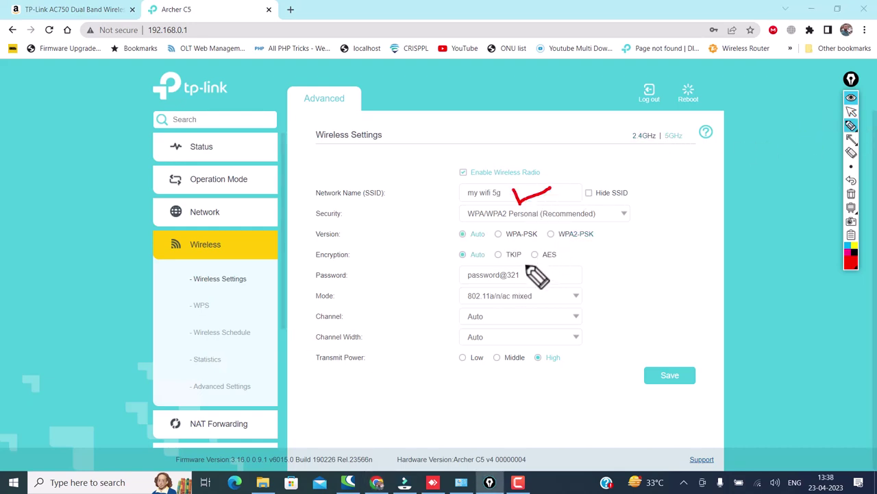
{"action": "left_click_drag", "start_coordinate": [529, 273], "coordinate": [555, 269]}
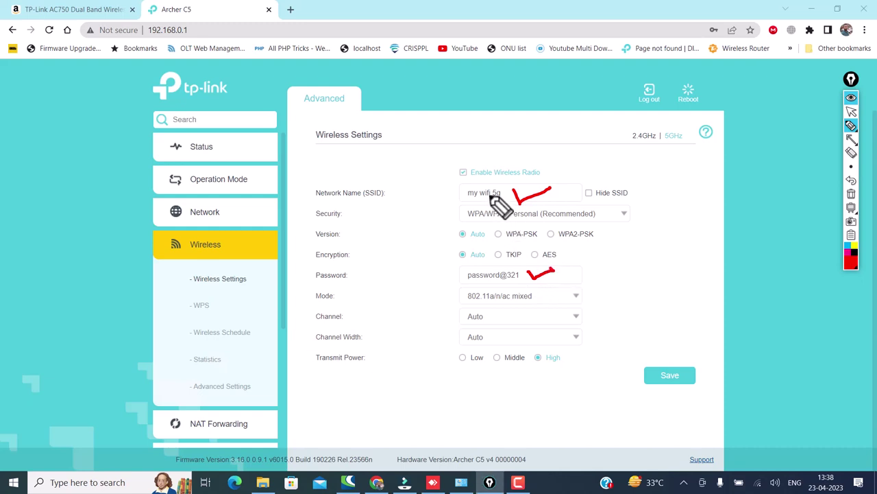
{"action": "left_click_drag", "start_coordinate": [488, 194], "coordinate": [508, 202]}
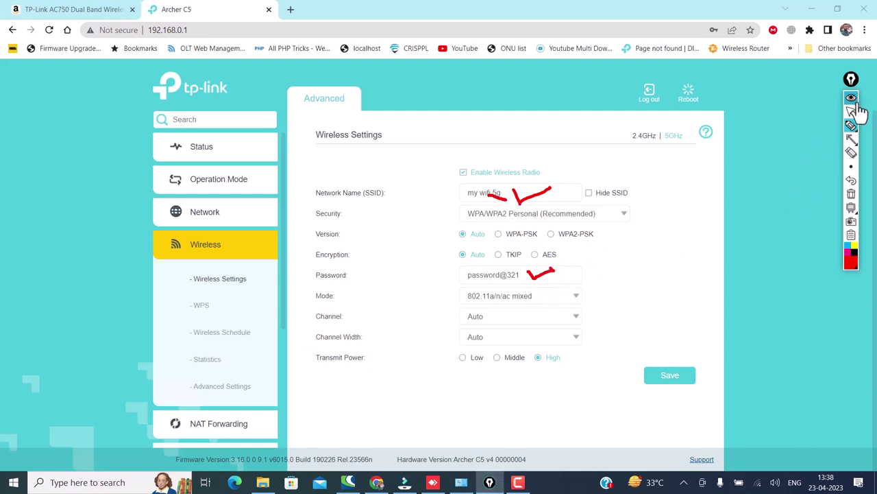
{"action": "left_click", "coordinate": [850, 194]}
{"action": "left_click", "coordinate": [851, 113]}
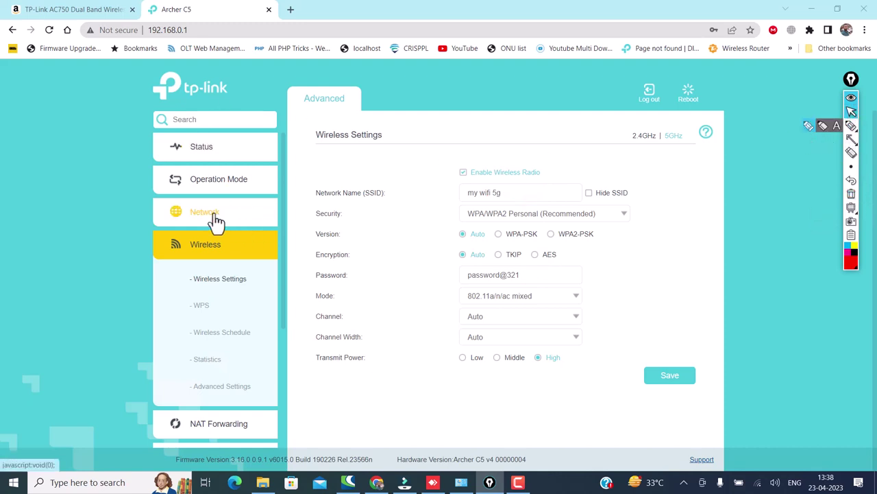
Step: Mark the Network group in the Advanced sidebar and expand it
{"action": "left_click", "coordinate": [851, 139]}
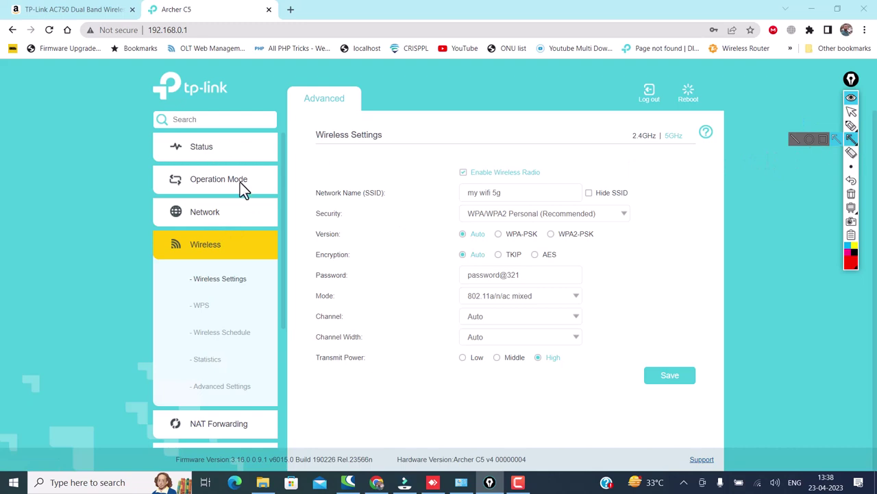
{"action": "left_click", "coordinate": [266, 211]}
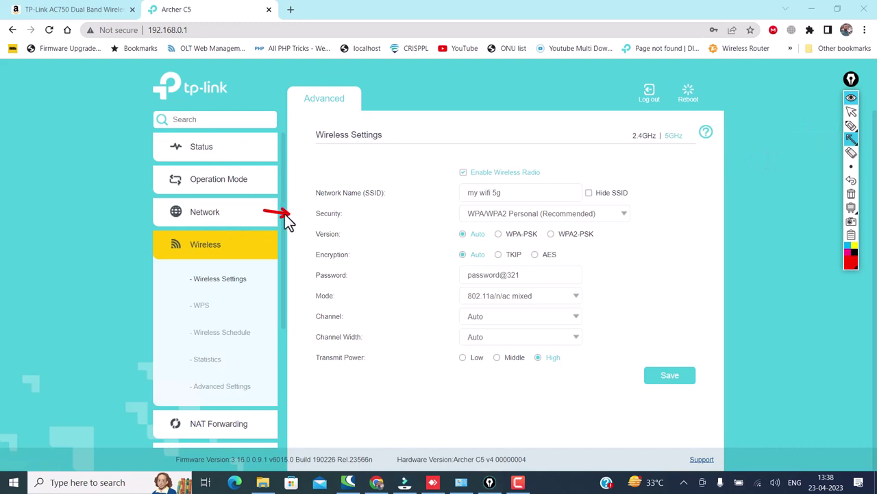
{"action": "left_click_drag", "start_coordinate": [266, 209], "coordinate": [233, 209]}
{"action": "left_click", "coordinate": [850, 112]}
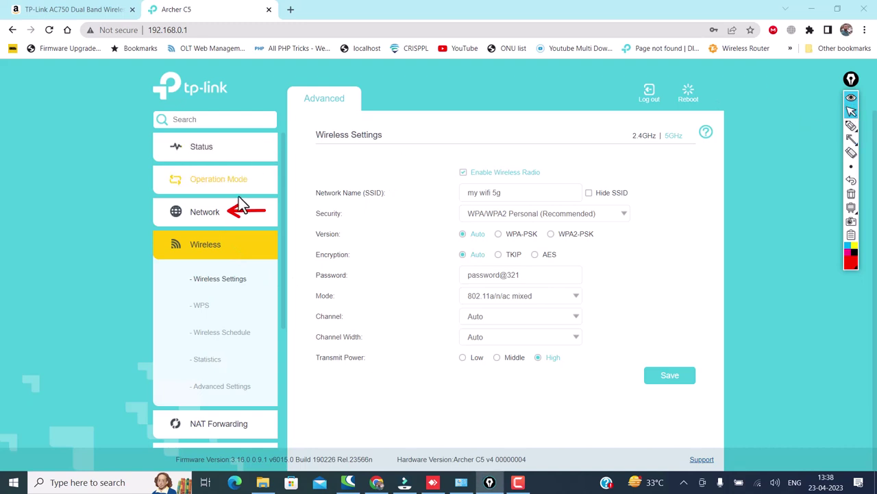
{"action": "left_click", "coordinate": [216, 217]}
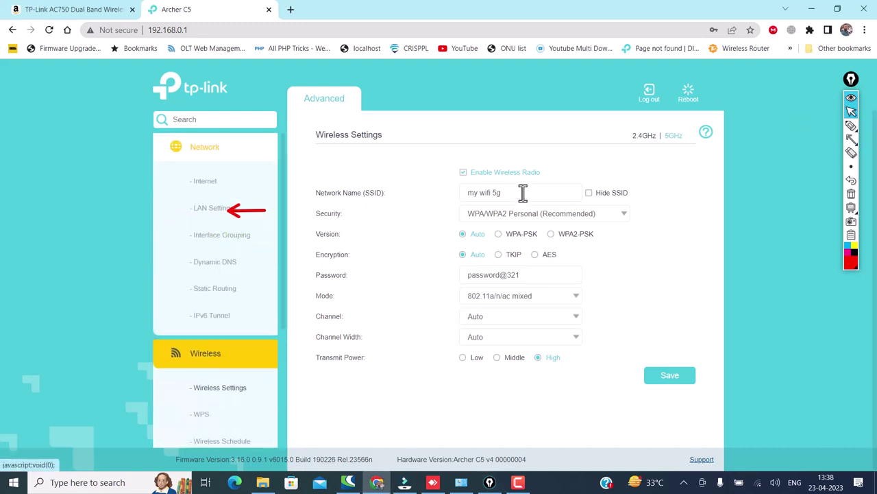
Step: Point annotation arrows at LAN Settings and open the LAN settings page
{"action": "left_click", "coordinate": [851, 193]}
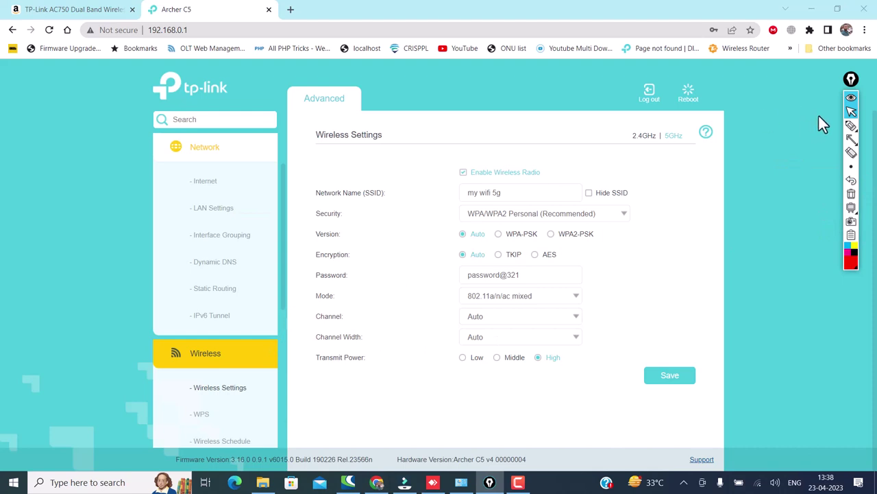
{"action": "left_click", "coordinate": [850, 139]}
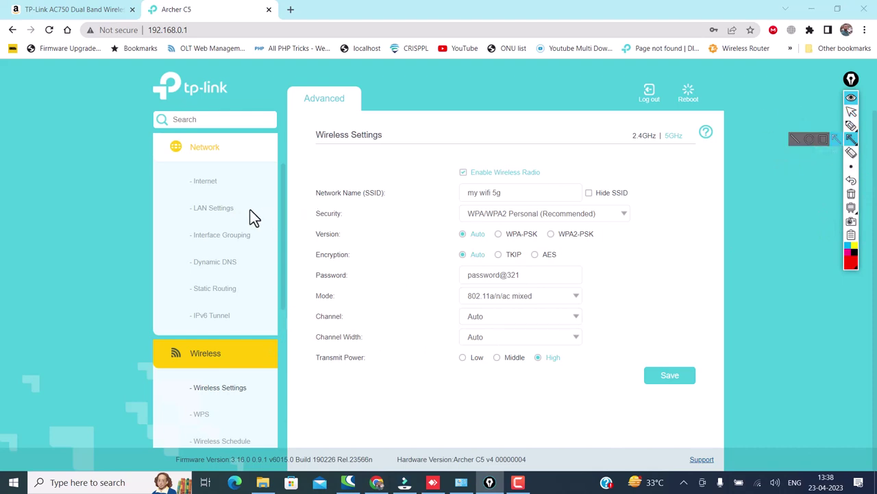
{"action": "left_click_drag", "start_coordinate": [250, 210], "coordinate": [283, 213]}
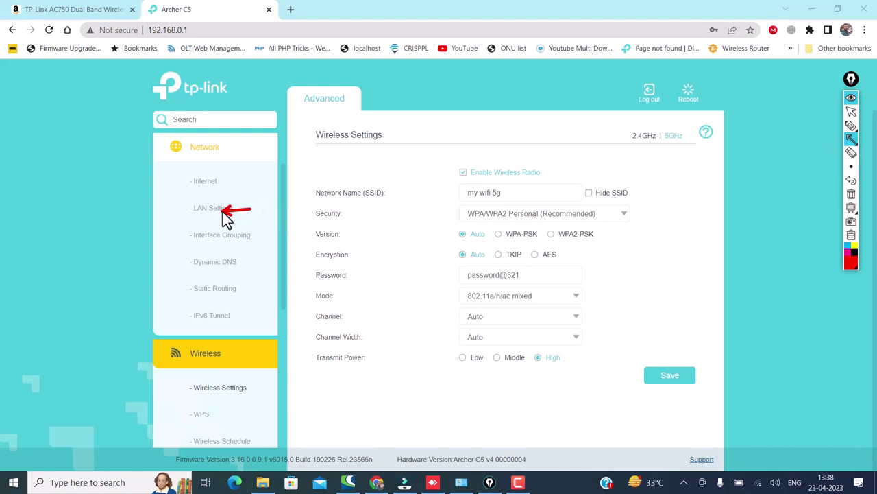
{"action": "left_click", "coordinate": [851, 193]}
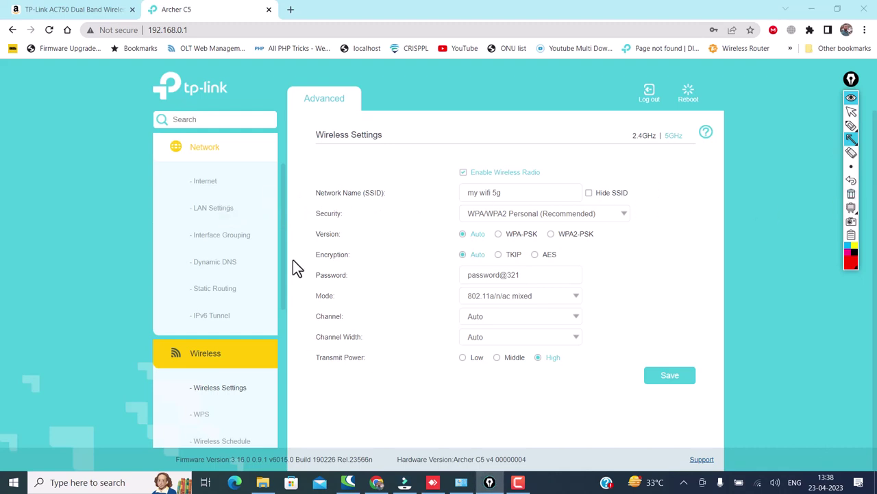
{"action": "mouse_move", "coordinate": [295, 277]}
{"action": "left_mouse_down"}
{"action": "mouse_move", "coordinate": [225, 209]}
{"action": "mouse_move", "coordinate": [238, 217]}
{"action": "left_mouse_up"}
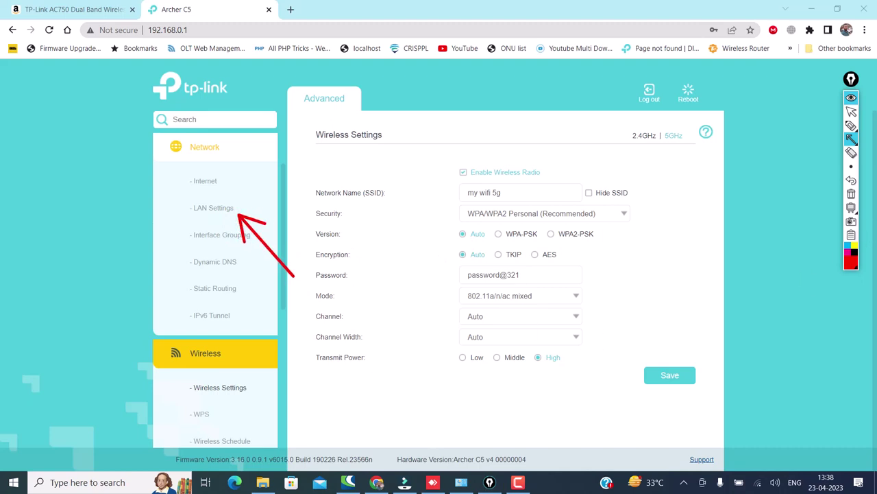
{"action": "mouse_move", "coordinate": [850, 140]}
{"action": "left_click", "coordinate": [822, 139]}
{"action": "mouse_move", "coordinate": [177, 199]}
{"action": "left_mouse_down"}
{"action": "mouse_move", "coordinate": [194, 212]}
{"action": "mouse_move", "coordinate": [238, 215]}
{"action": "left_mouse_up"}
{"action": "mouse_move", "coordinate": [839, 151]}
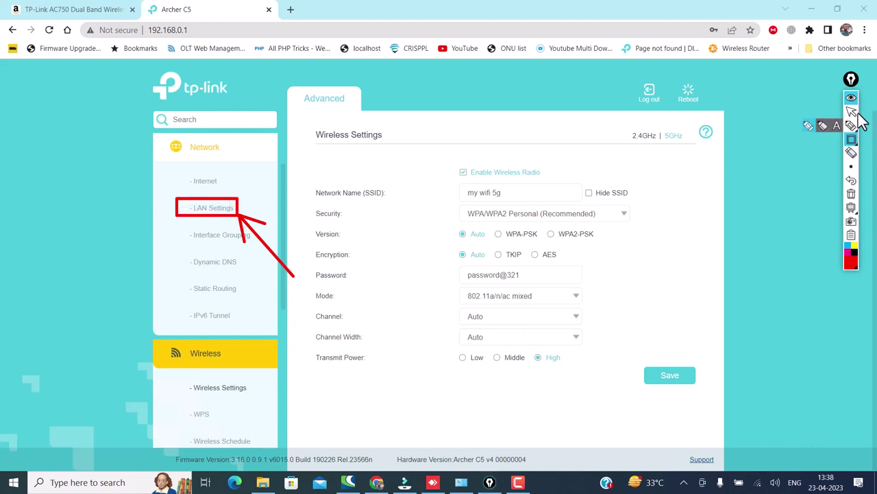
{"action": "left_click", "coordinate": [851, 112]}
{"action": "left_click", "coordinate": [210, 214]}
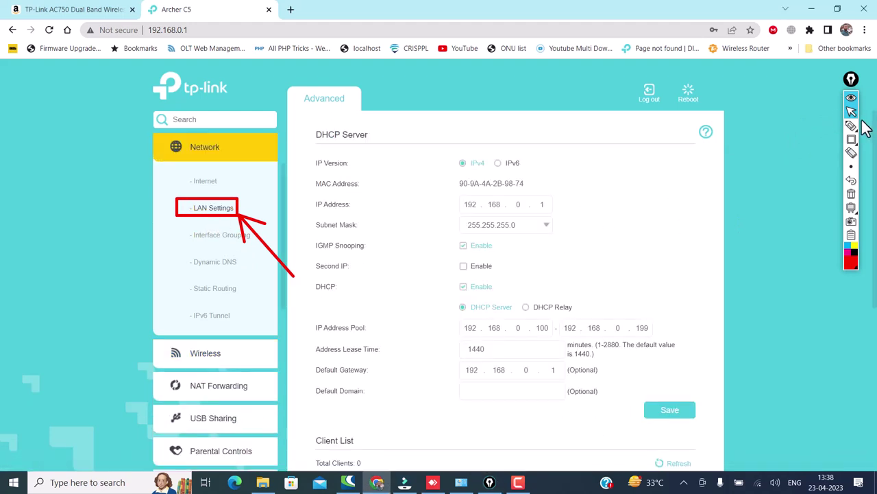
{"action": "mouse_move", "coordinate": [850, 140]}
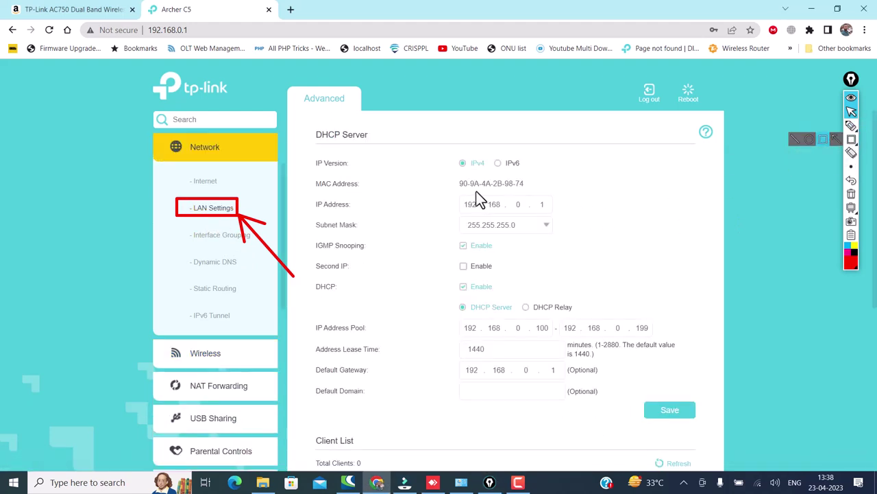
{"action": "left_click_drag", "start_coordinate": [444, 193], "coordinate": [525, 206]}
{"action": "left_click", "coordinate": [737, 195]}
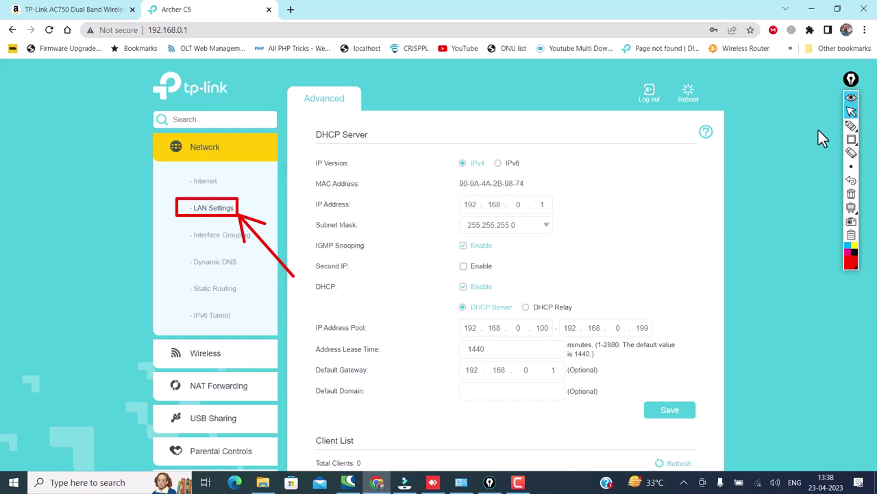
{"action": "left_click", "coordinate": [851, 142]}
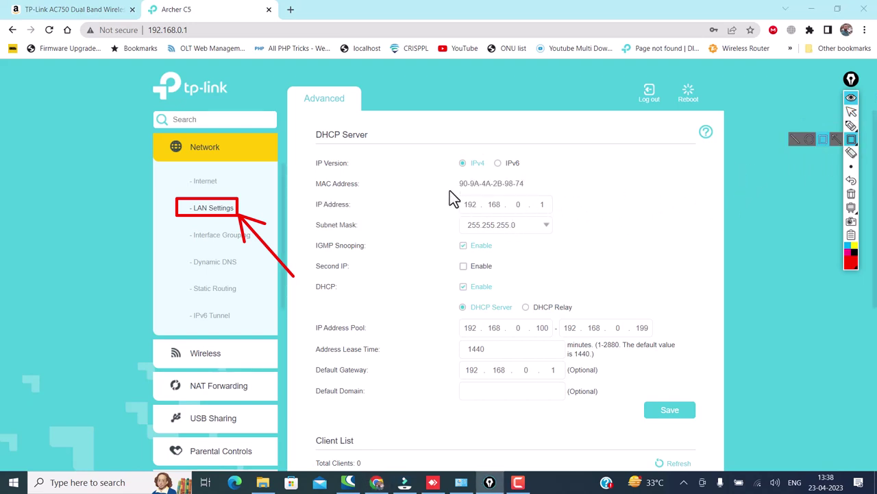
{"action": "mouse_move", "coordinate": [449, 194]}
{"action": "left_mouse_down"}
{"action": "mouse_move", "coordinate": [473, 214]}
{"action": "mouse_move", "coordinate": [557, 215]}
{"action": "left_mouse_up"}
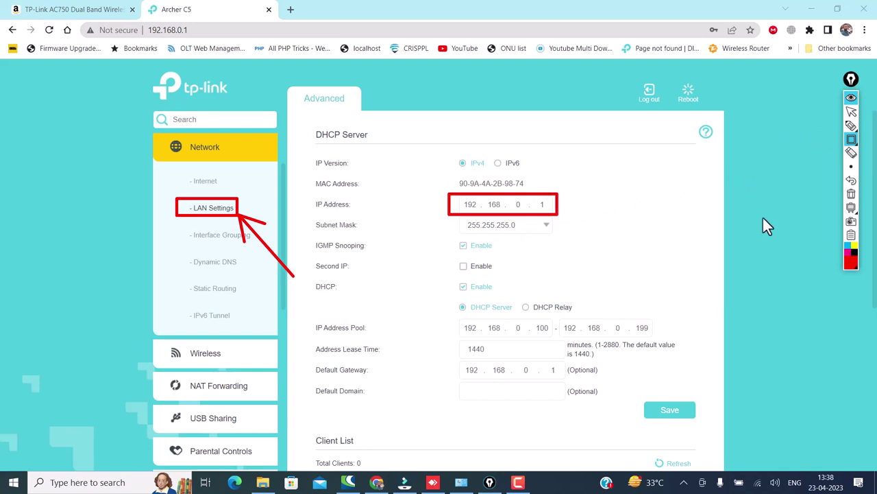
{"action": "mouse_move", "coordinate": [852, 129]}
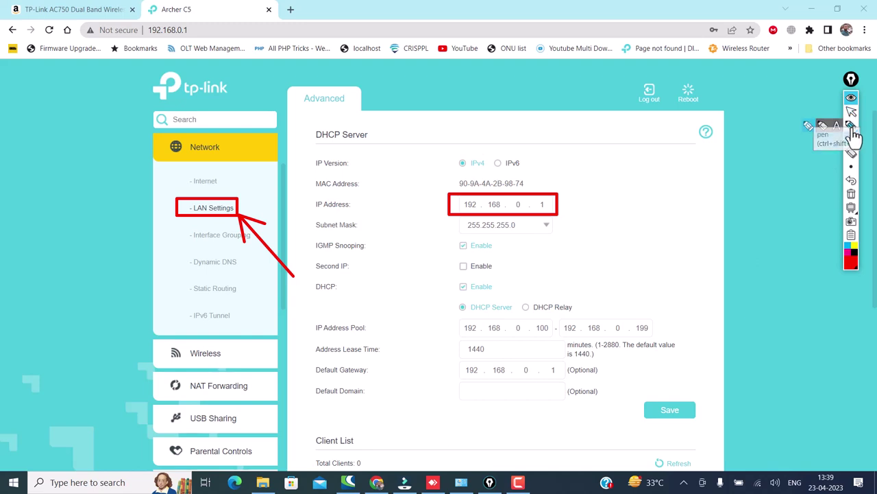
{"action": "left_click", "coordinate": [851, 138]}
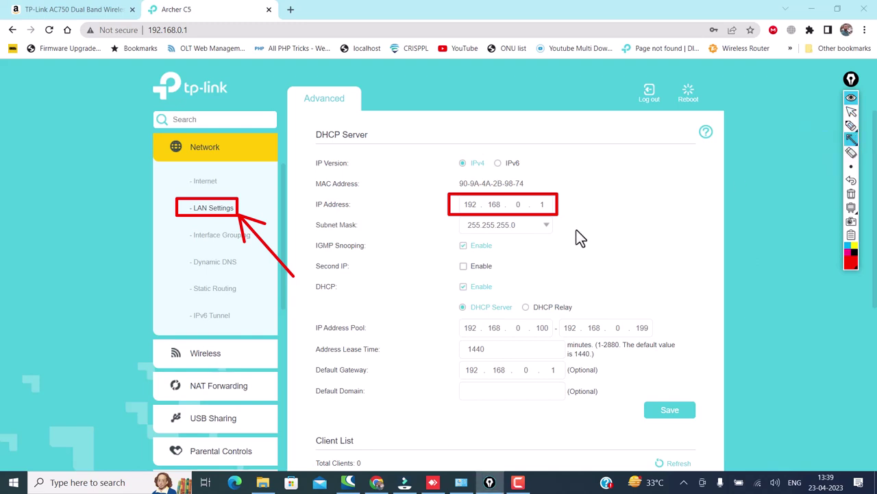
{"action": "mouse_move", "coordinate": [629, 280]}
{"action": "left_mouse_down"}
{"action": "mouse_move", "coordinate": [555, 228]}
{"action": "mouse_move", "coordinate": [564, 223]}
{"action": "left_mouse_up"}
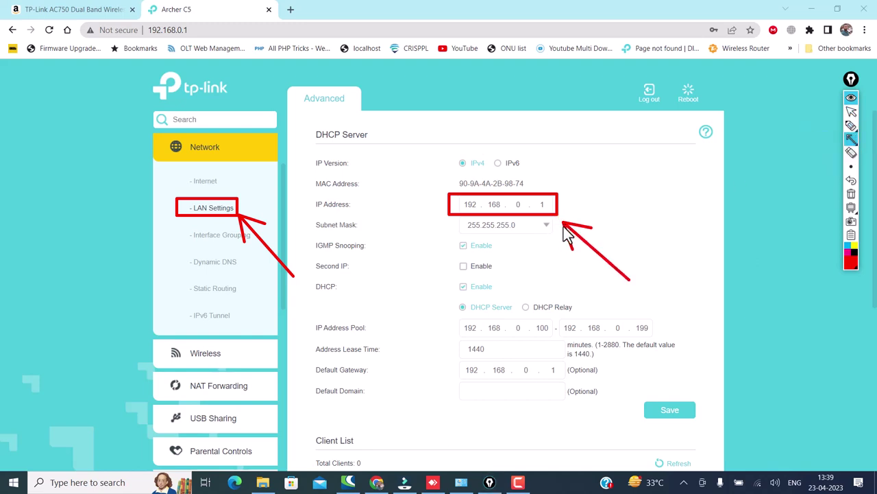
{"action": "left_click", "coordinate": [850, 112]}
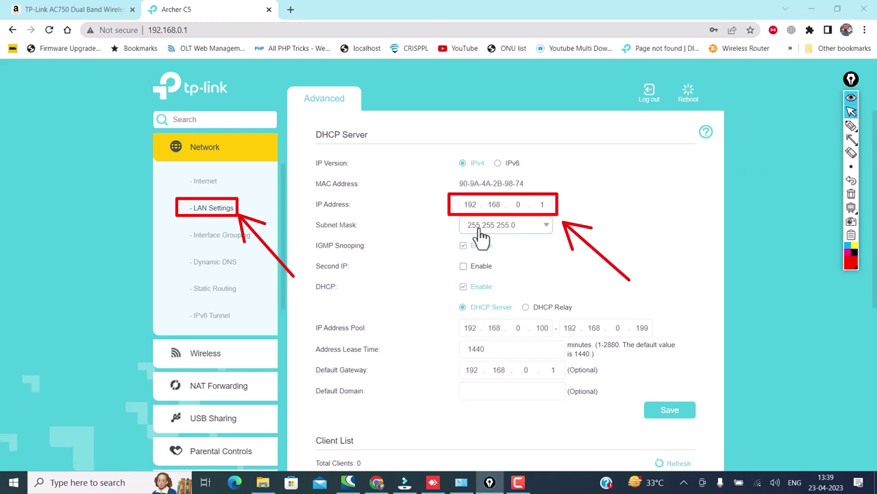
Step: Try 2 and then 4 as the router IP's third octet, letting the DHCP pool follow
{"action": "left_click", "coordinate": [518, 205]}
{"action": "type", "text": "2"}
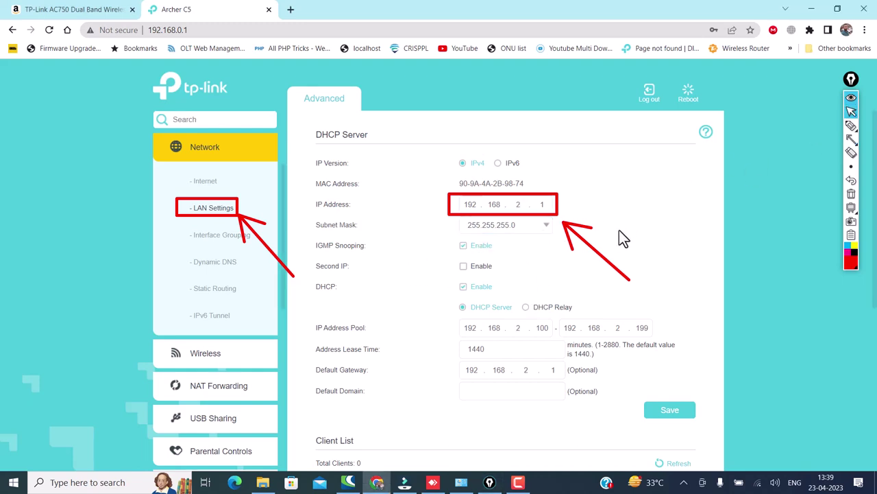
{"action": "left_click", "coordinate": [619, 230]}
{"action": "double_click", "coordinate": [514, 206]}
{"action": "type", "text": "4"}
{"action": "left_click", "coordinate": [675, 414]}
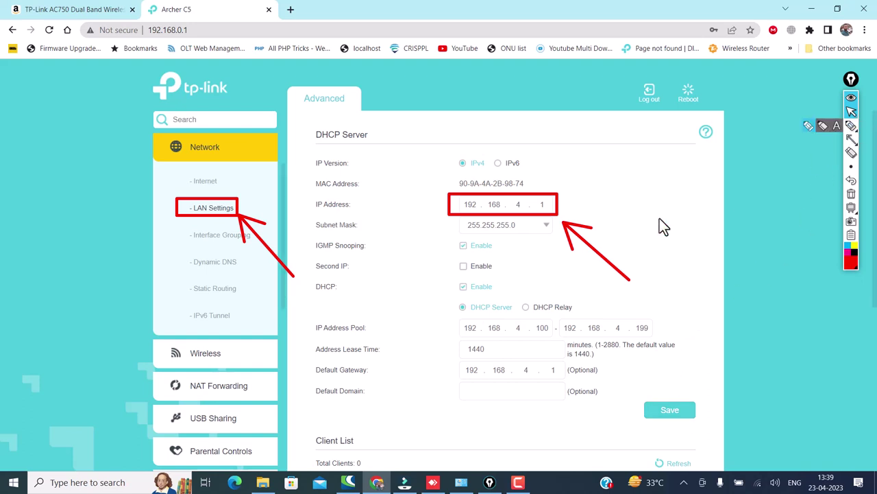
Step: Re-enter the router IP's third octet as 3 and commit it
{"action": "double_click", "coordinate": [516, 204]}
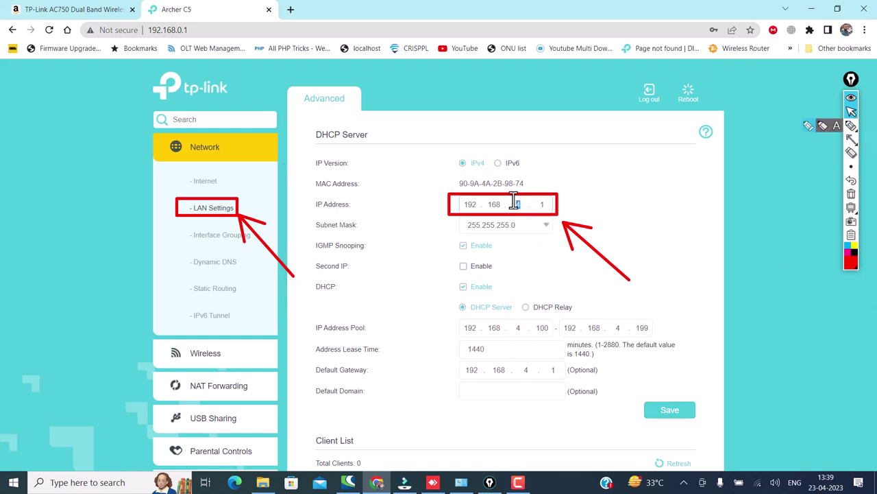
{"action": "left_click", "coordinate": [852, 140]}
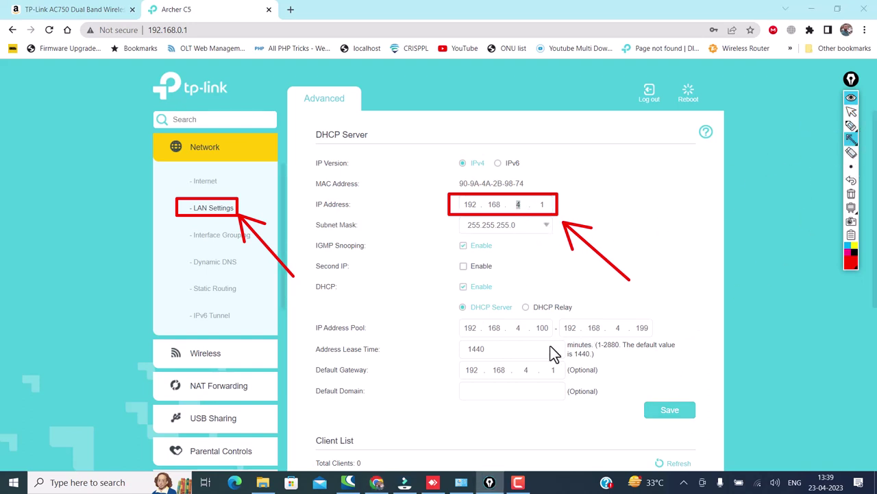
{"action": "left_click_drag", "start_coordinate": [709, 325], "coordinate": [687, 328]}
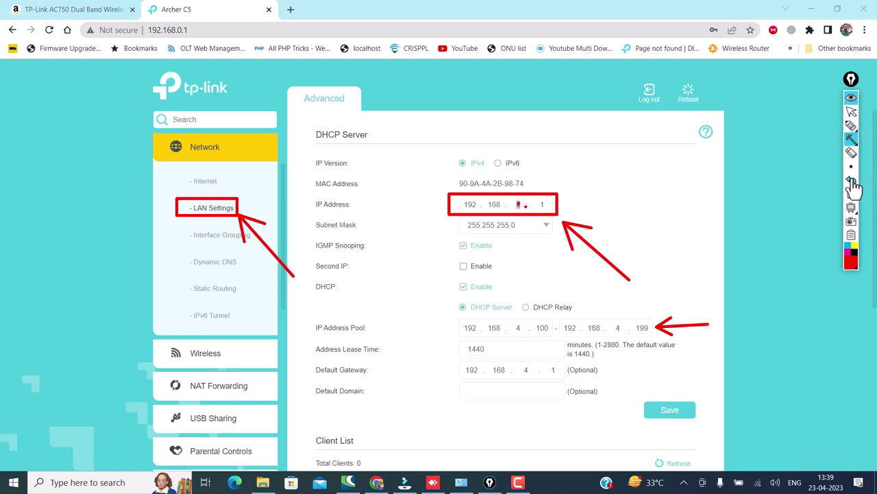
{"action": "left_click", "coordinate": [852, 112]}
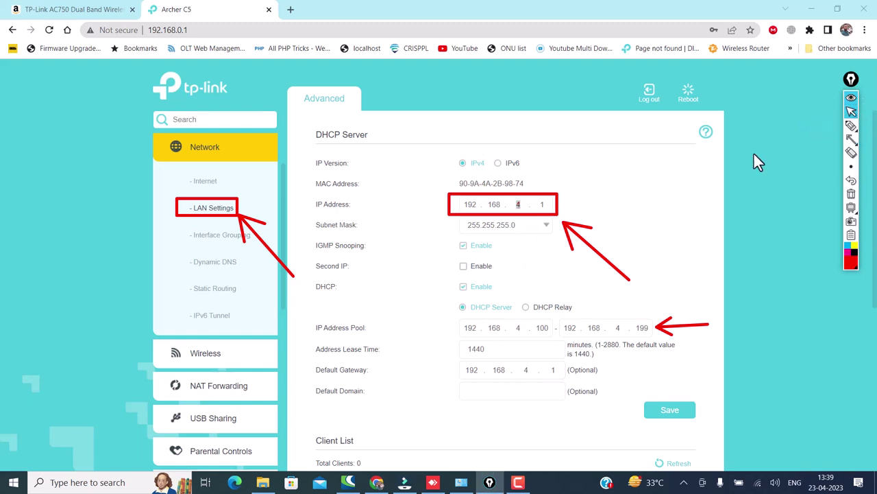
{"action": "left_click", "coordinate": [515, 205]}
{"action": "key", "text": "BackSpace"}
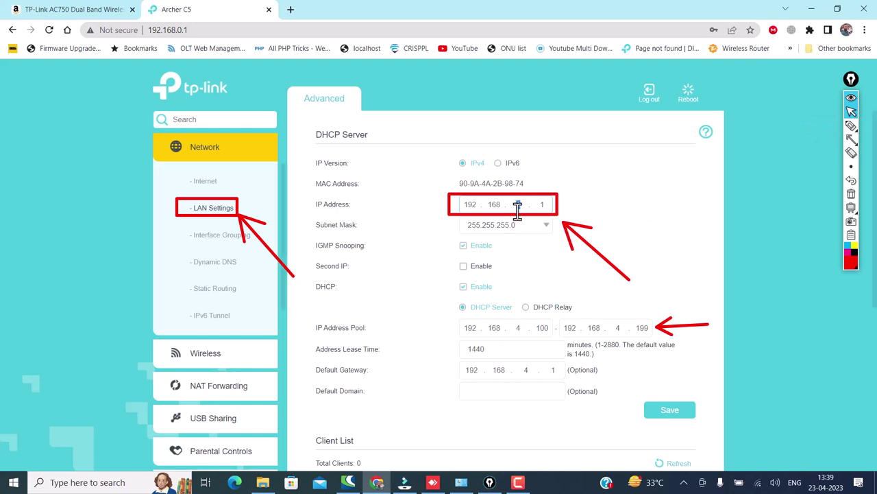
{"action": "type", "text": "3"}
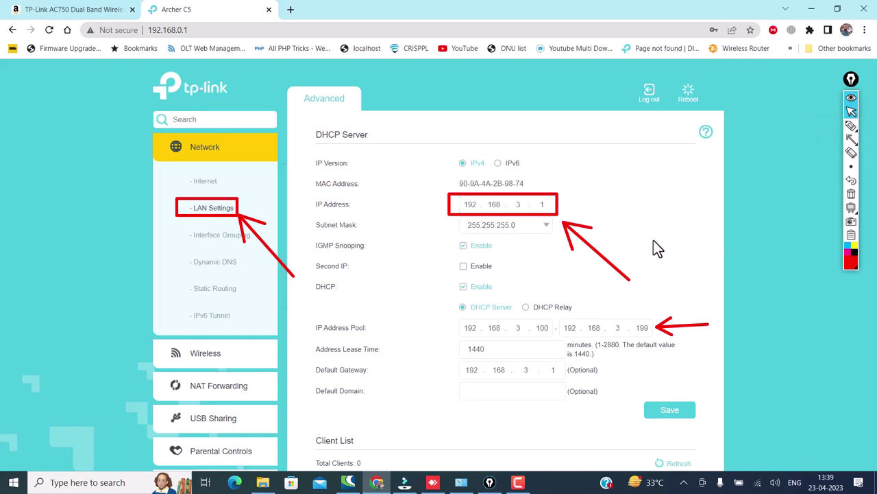
{"action": "left_click", "coordinate": [654, 240]}
Step: Mark the updated DHCP pool and gateway, then commit the router IP as 192.168.7.1
{"action": "mouse_move", "coordinate": [852, 126]}
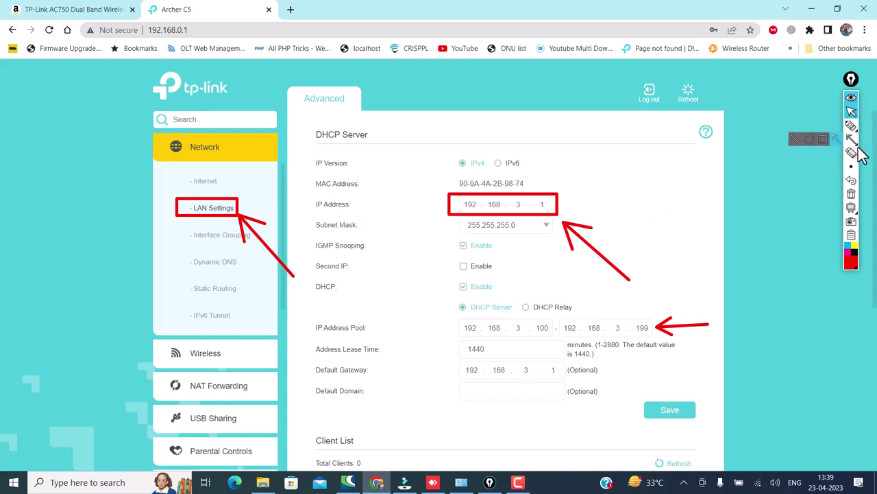
{"action": "left_click", "coordinate": [821, 145]}
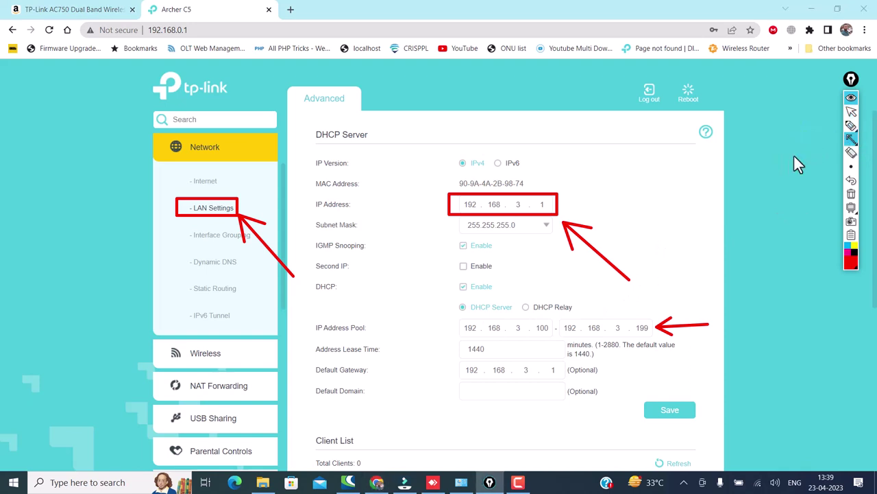
{"action": "left_click_drag", "start_coordinate": [510, 318], "coordinate": [530, 340]}
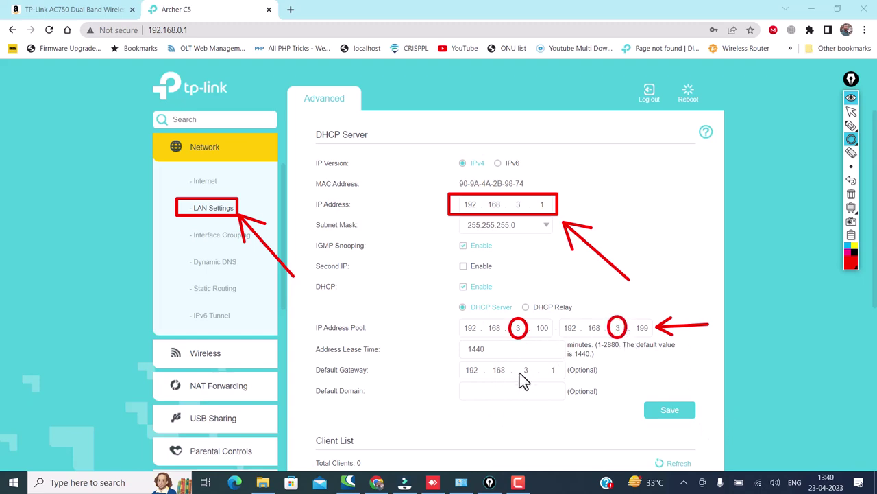
{"action": "left_click_drag", "start_coordinate": [513, 361], "coordinate": [526, 373]}
{"action": "left_click", "coordinate": [851, 111]}
{"action": "left_click", "coordinate": [518, 207]}
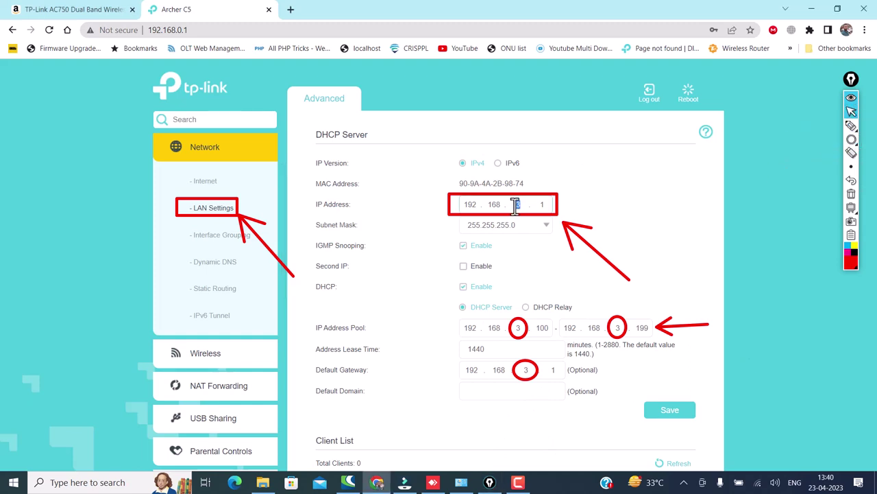
{"action": "left_click", "coordinate": [658, 256]}
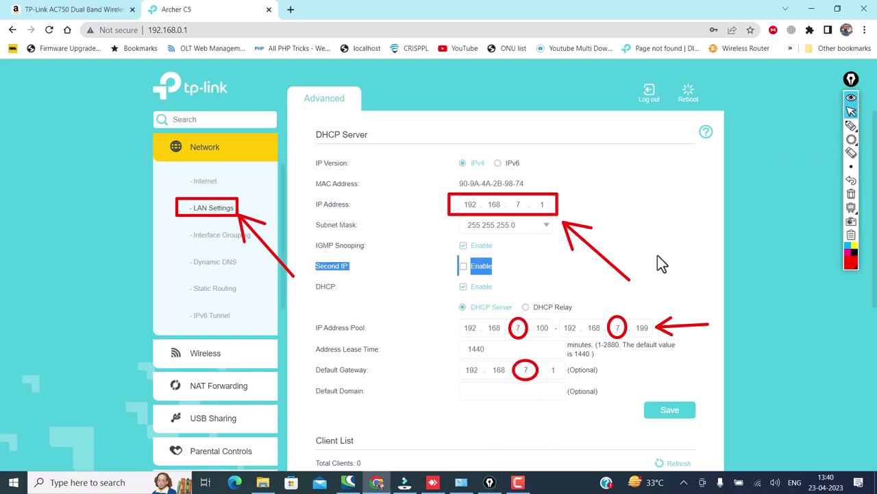
Step: Call out Save with a green arrow and save the 192.168.7.1 LAN and DHCP settings
{"action": "left_click", "coordinate": [658, 255]}
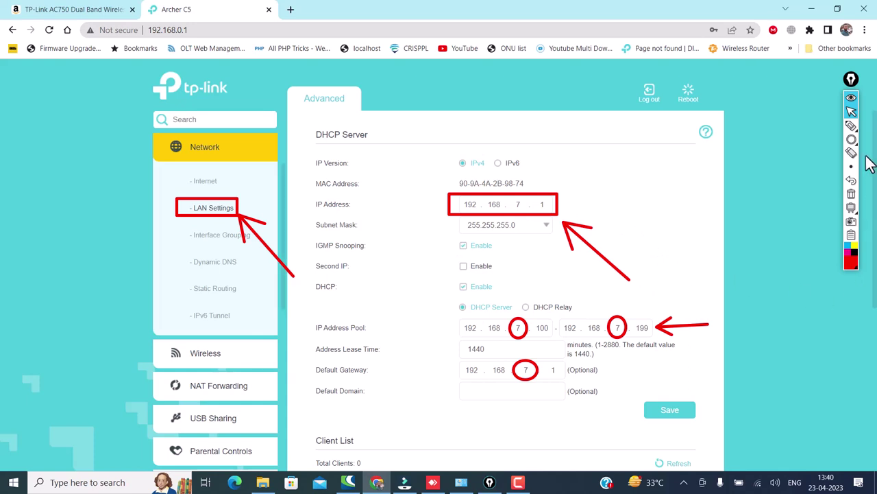
{"action": "left_click", "coordinate": [853, 259]}
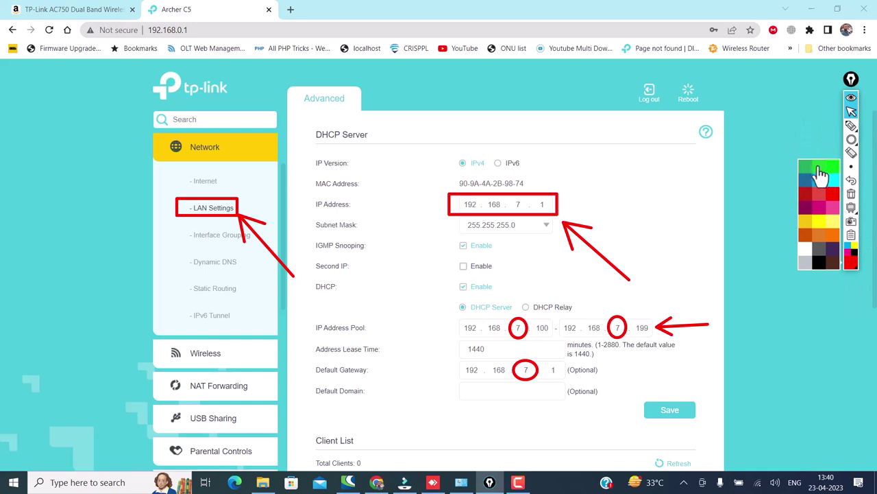
{"action": "left_click", "coordinate": [828, 168]}
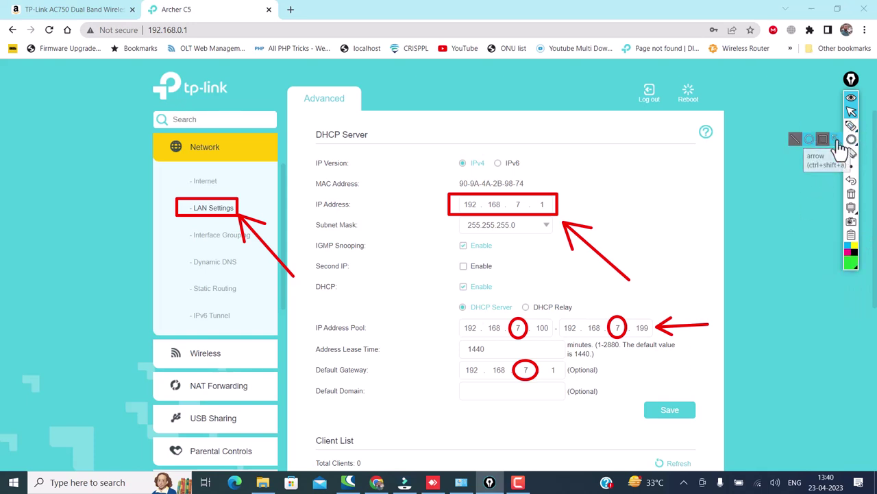
{"action": "left_click", "coordinate": [837, 139]}
{"action": "left_click_drag", "start_coordinate": [705, 339], "coordinate": [682, 395]}
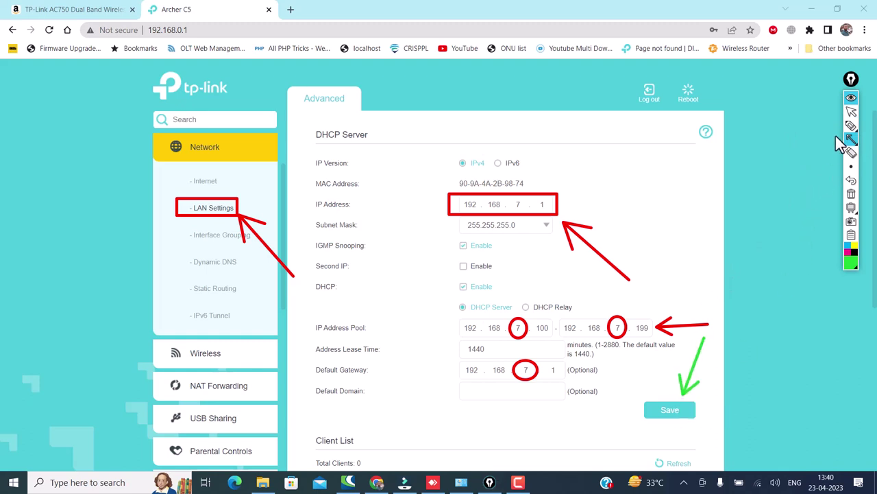
{"action": "left_click", "coordinate": [851, 111]}
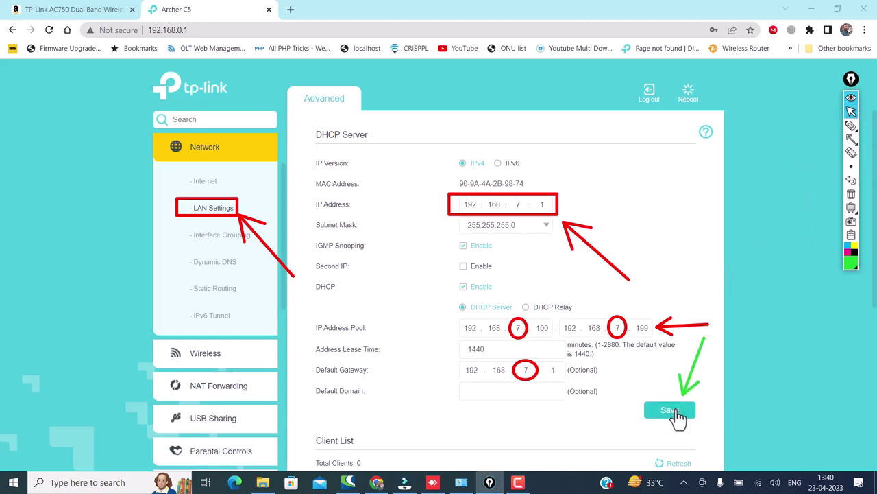
{"action": "left_click", "coordinate": [675, 411]}
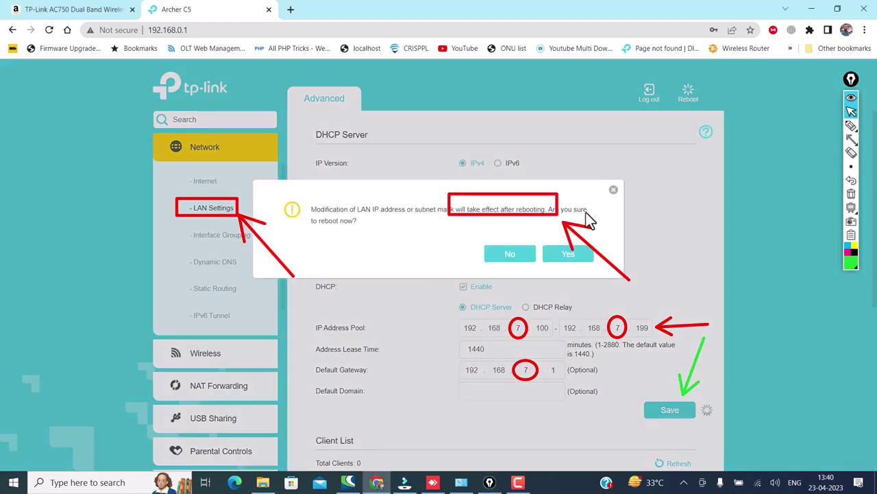
Step: Highlight the reboot prompt with a green arrow and confirm rebooting the router now
{"action": "left_click", "coordinate": [852, 194]}
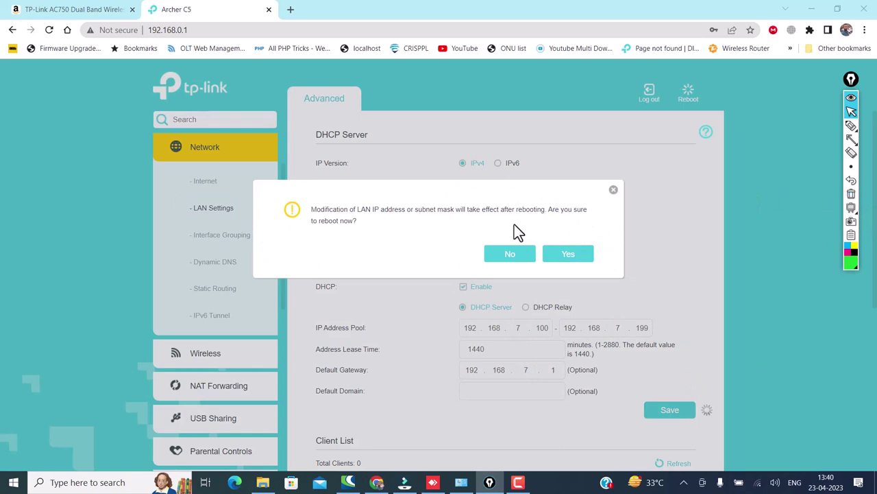
{"action": "left_click", "coordinate": [851, 139]}
{"action": "mouse_move", "coordinate": [650, 296]}
{"action": "left_mouse_down"}
{"action": "mouse_move", "coordinate": [588, 263]}
{"action": "mouse_move", "coordinate": [600, 263]}
{"action": "left_mouse_up"}
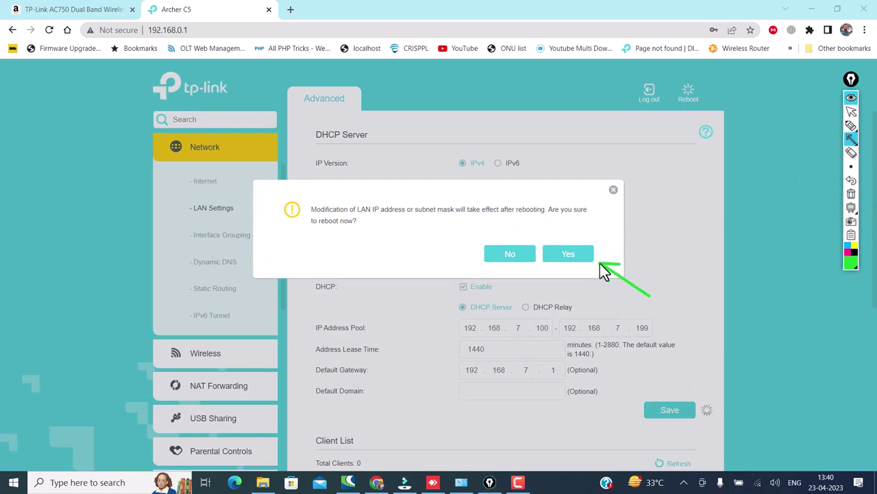
{"action": "left_click", "coordinate": [852, 111]}
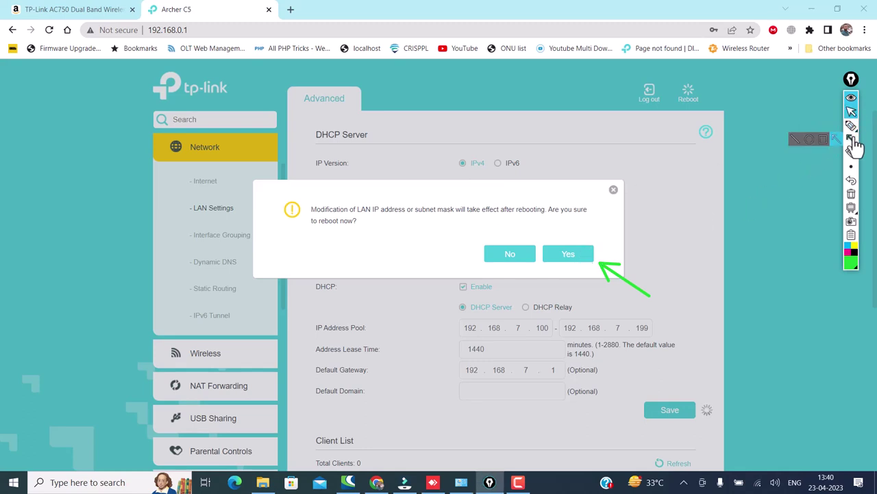
{"action": "left_click", "coordinate": [575, 258]}
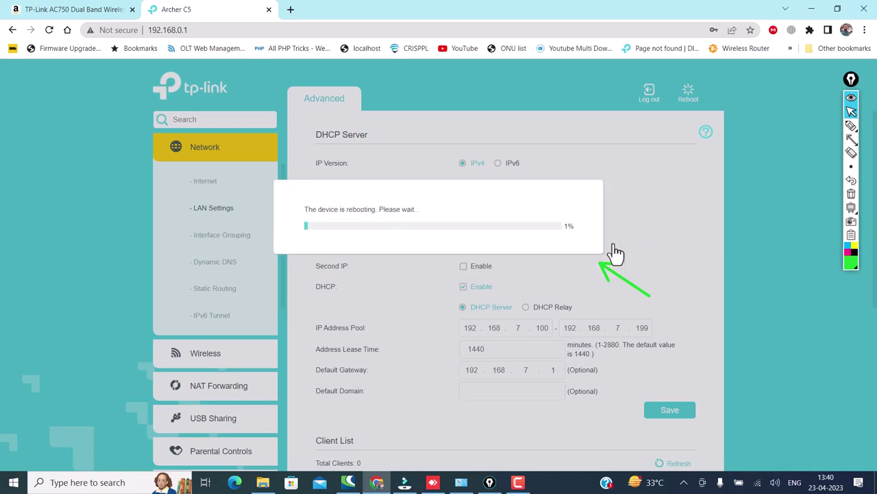
Step: Box the reboot progress in green and point a red arrow at the new 192.168.7.1 address
{"action": "left_click", "coordinate": [851, 125]}
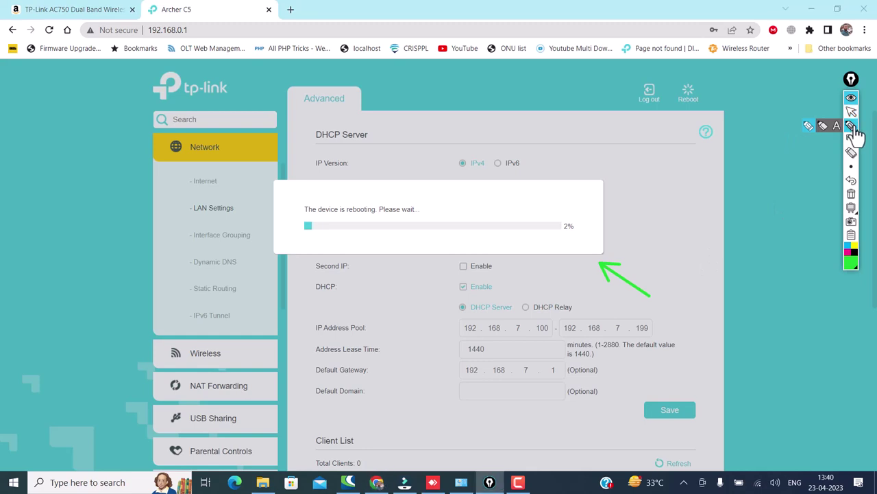
{"action": "left_click", "coordinate": [823, 139]}
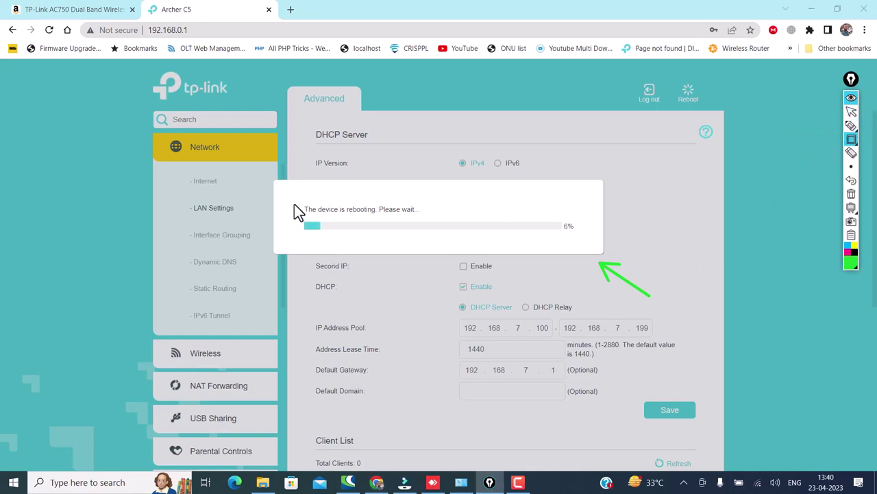
{"action": "mouse_move", "coordinate": [292, 198]}
{"action": "left_mouse_down"}
{"action": "mouse_move", "coordinate": [317, 235]}
{"action": "mouse_move", "coordinate": [587, 238]}
{"action": "left_mouse_up"}
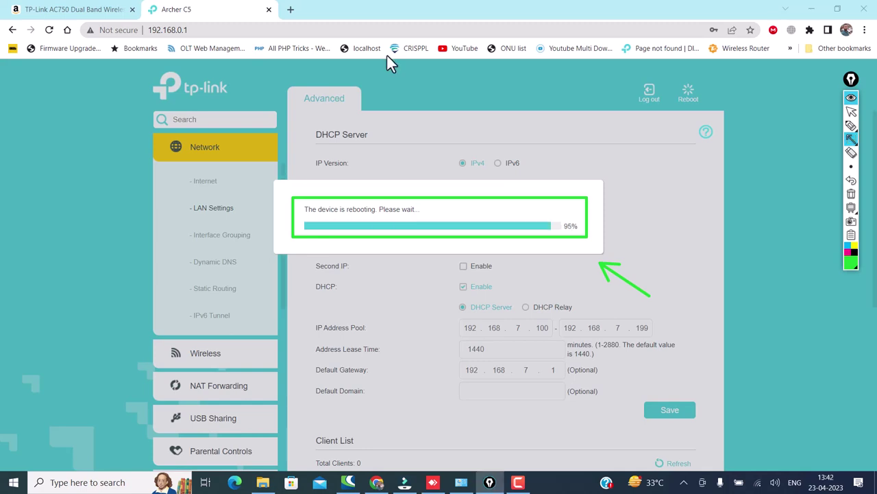
{"action": "left_click", "coordinate": [851, 261]}
{"action": "left_click", "coordinate": [834, 199]}
{"action": "left_click_drag", "start_coordinate": [261, 32], "coordinate": [196, 30]}
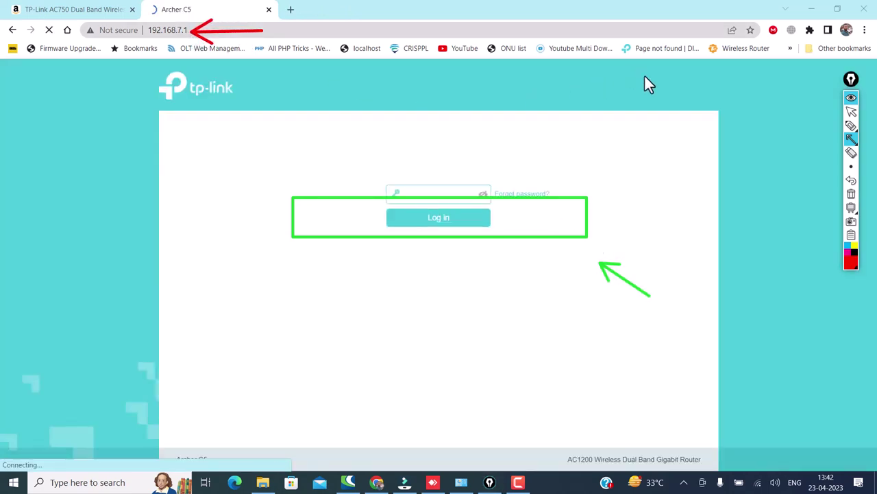
Step: Erase the green drawings and add a 192.168.7.1 text note beside the address bar
{"action": "left_click", "coordinate": [851, 152]}
{"action": "left_click", "coordinate": [595, 218]}
{"action": "left_click", "coordinate": [641, 289]}
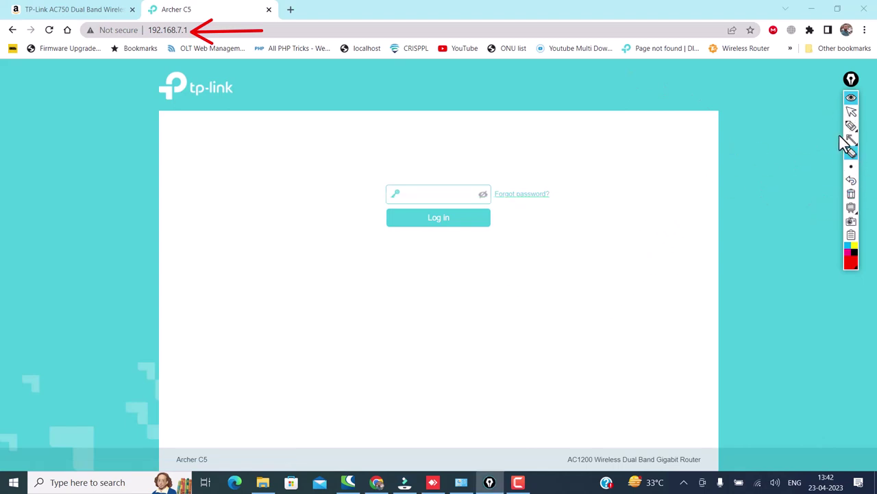
{"action": "mouse_move", "coordinate": [852, 126]}
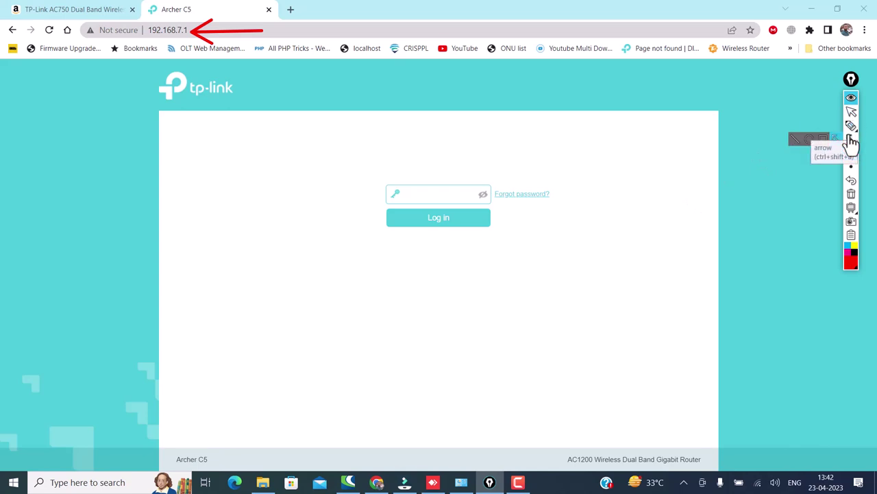
{"action": "left_click", "coordinate": [837, 128]}
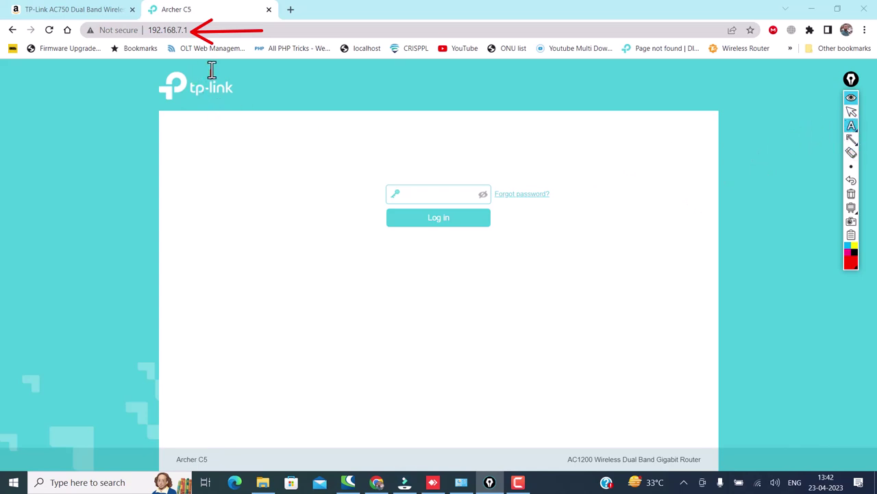
{"action": "left_click", "coordinate": [281, 29]}
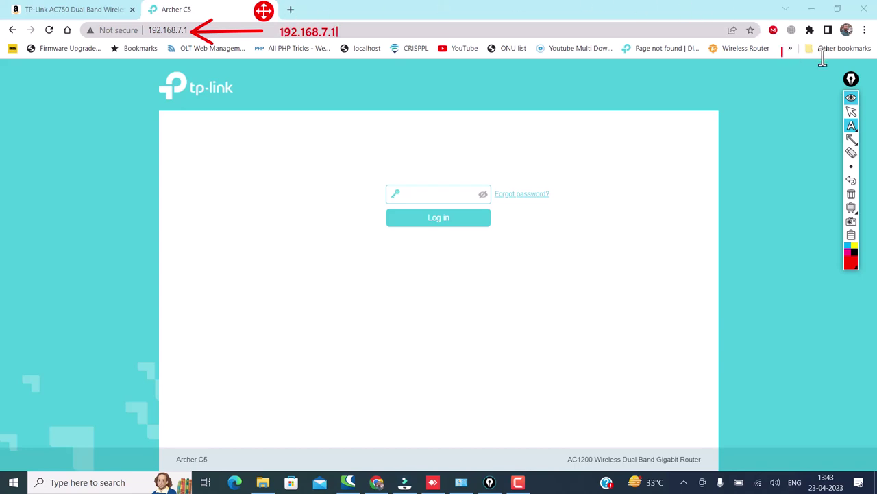
{"action": "left_click", "coordinate": [852, 112]}
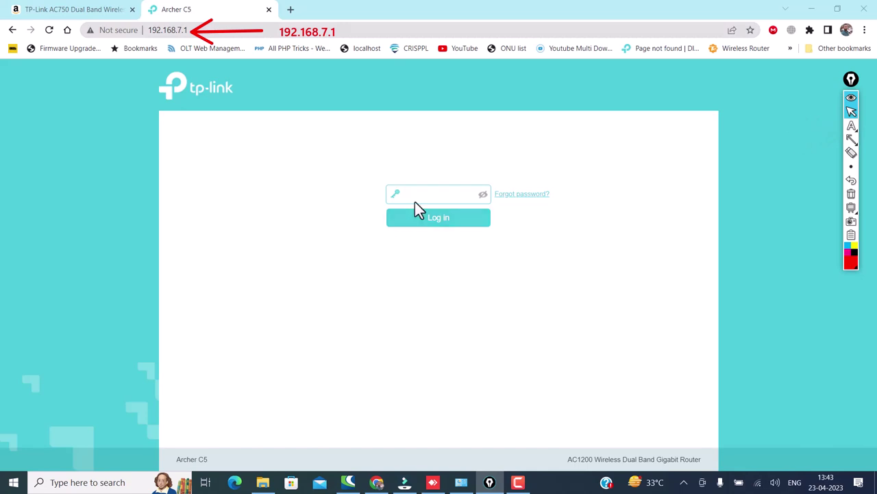
Step: Enter the router admin password, reveal it in plain text, and log in
{"action": "left_click", "coordinate": [422, 195]}
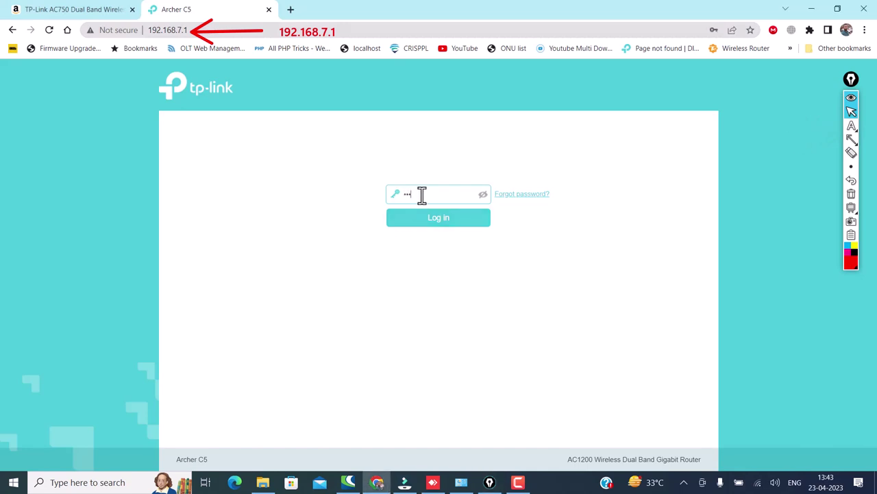
{"action": "left_click", "coordinate": [484, 196]}
{"action": "left_click", "coordinate": [457, 219]}
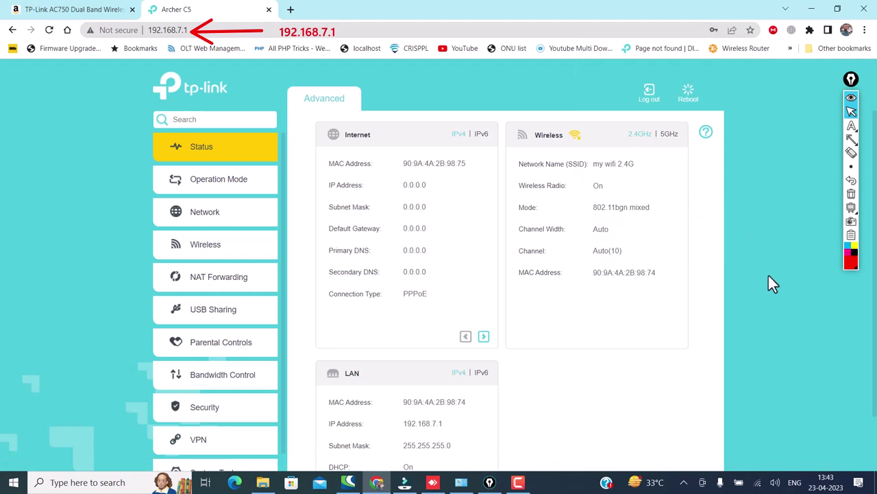
Step: Open Network > LAN Settings and frame the 192.168.7.1 IP Address field in red
{"action": "left_click", "coordinate": [203, 223]}
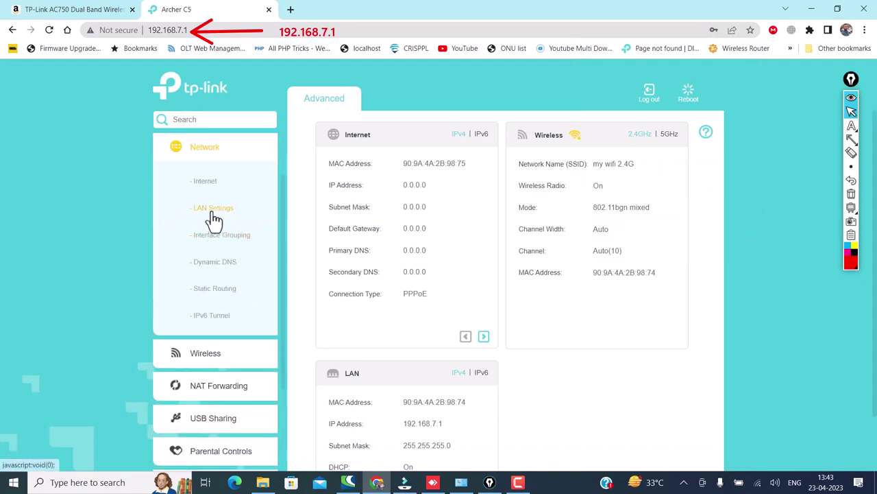
{"action": "left_click", "coordinate": [213, 210]}
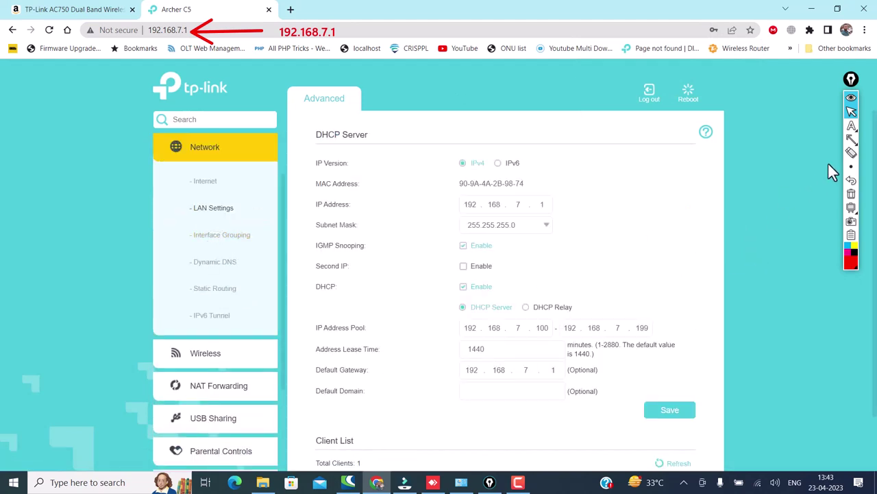
{"action": "mouse_move", "coordinate": [850, 140]}
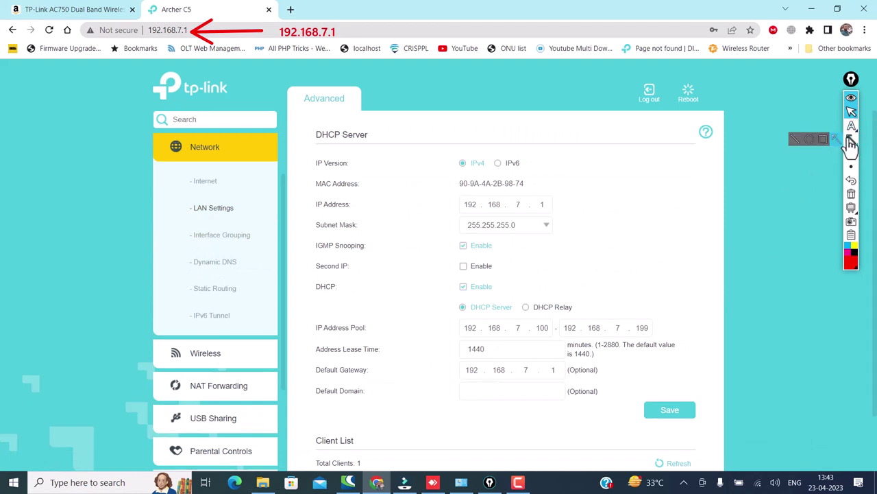
{"action": "left_click", "coordinate": [823, 139]}
{"action": "mouse_move", "coordinate": [436, 195]}
{"action": "left_mouse_down"}
{"action": "mouse_move", "coordinate": [553, 229]}
{"action": "mouse_move", "coordinate": [575, 221]}
{"action": "mouse_move", "coordinate": [567, 229]}
{"action": "left_mouse_up"}
{"action": "mouse_move", "coordinate": [435, 315]}
{"action": "left_mouse_down"}
{"action": "mouse_move", "coordinate": [609, 343]}
{"action": "mouse_move", "coordinate": [668, 339]}
{"action": "left_mouse_up"}
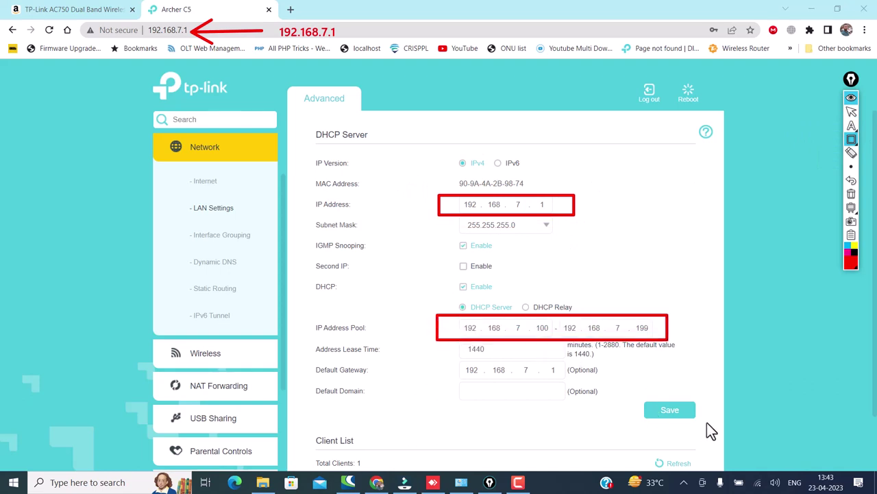
{"action": "left_click", "coordinate": [852, 181]}
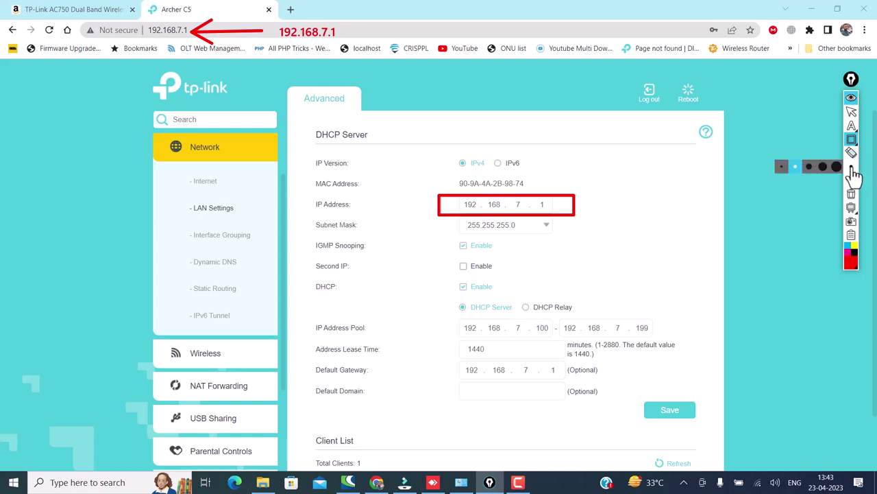